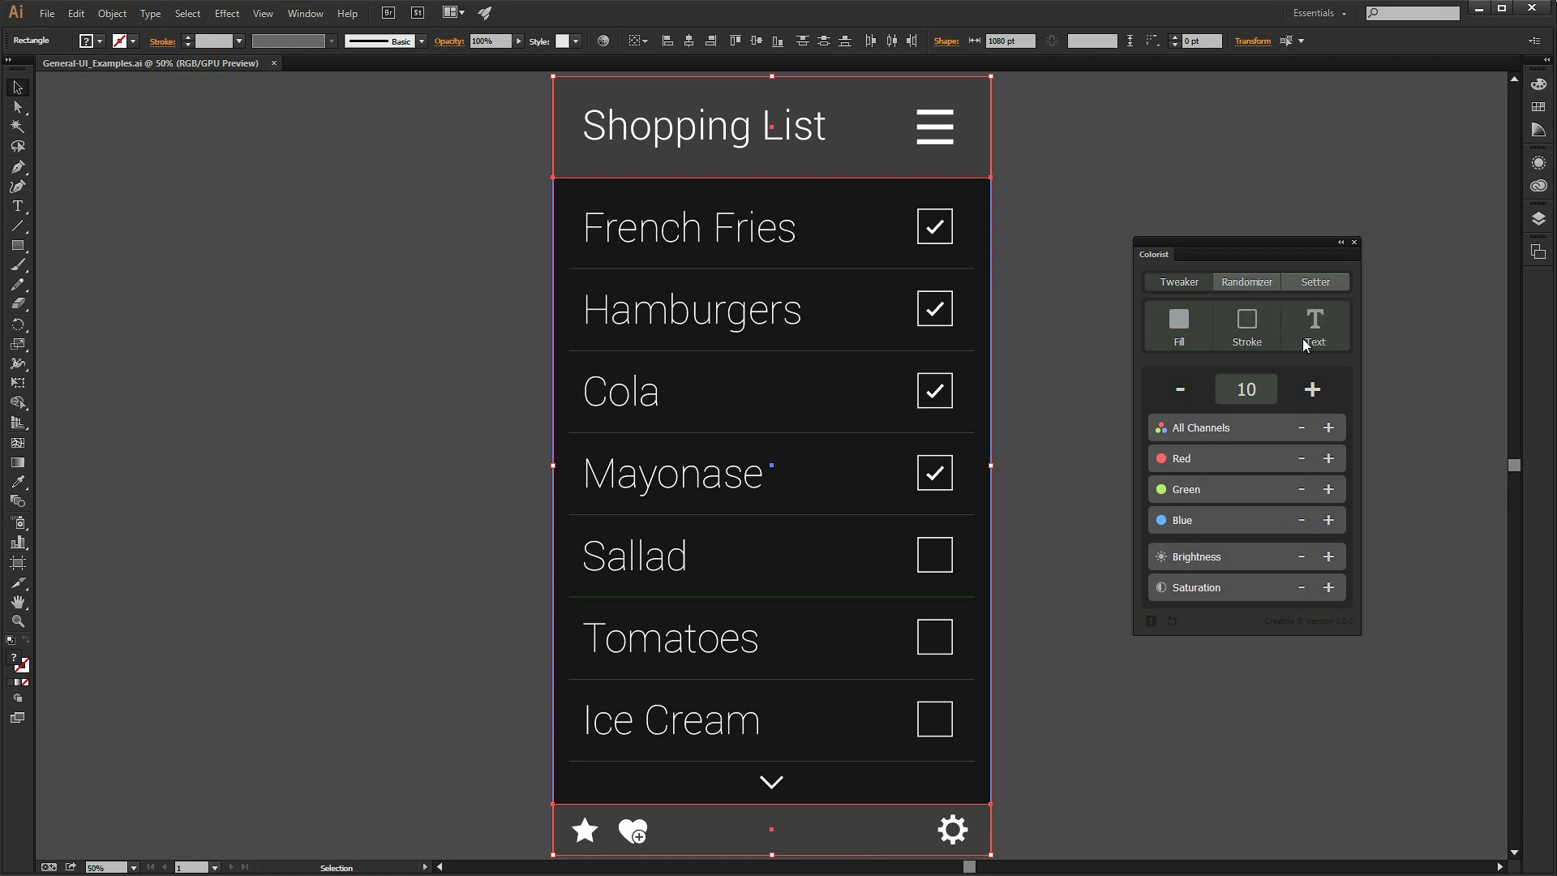
Step: Try raising and lowering the Tweaker adjustment amount, including 0, and return it to 10
left_click(1314, 399)
left_click(1313, 399)
left_click(1314, 399)
left_click(1313, 399)
left_click(1313, 399)
left_click(1314, 399)
left_click(1180, 389)
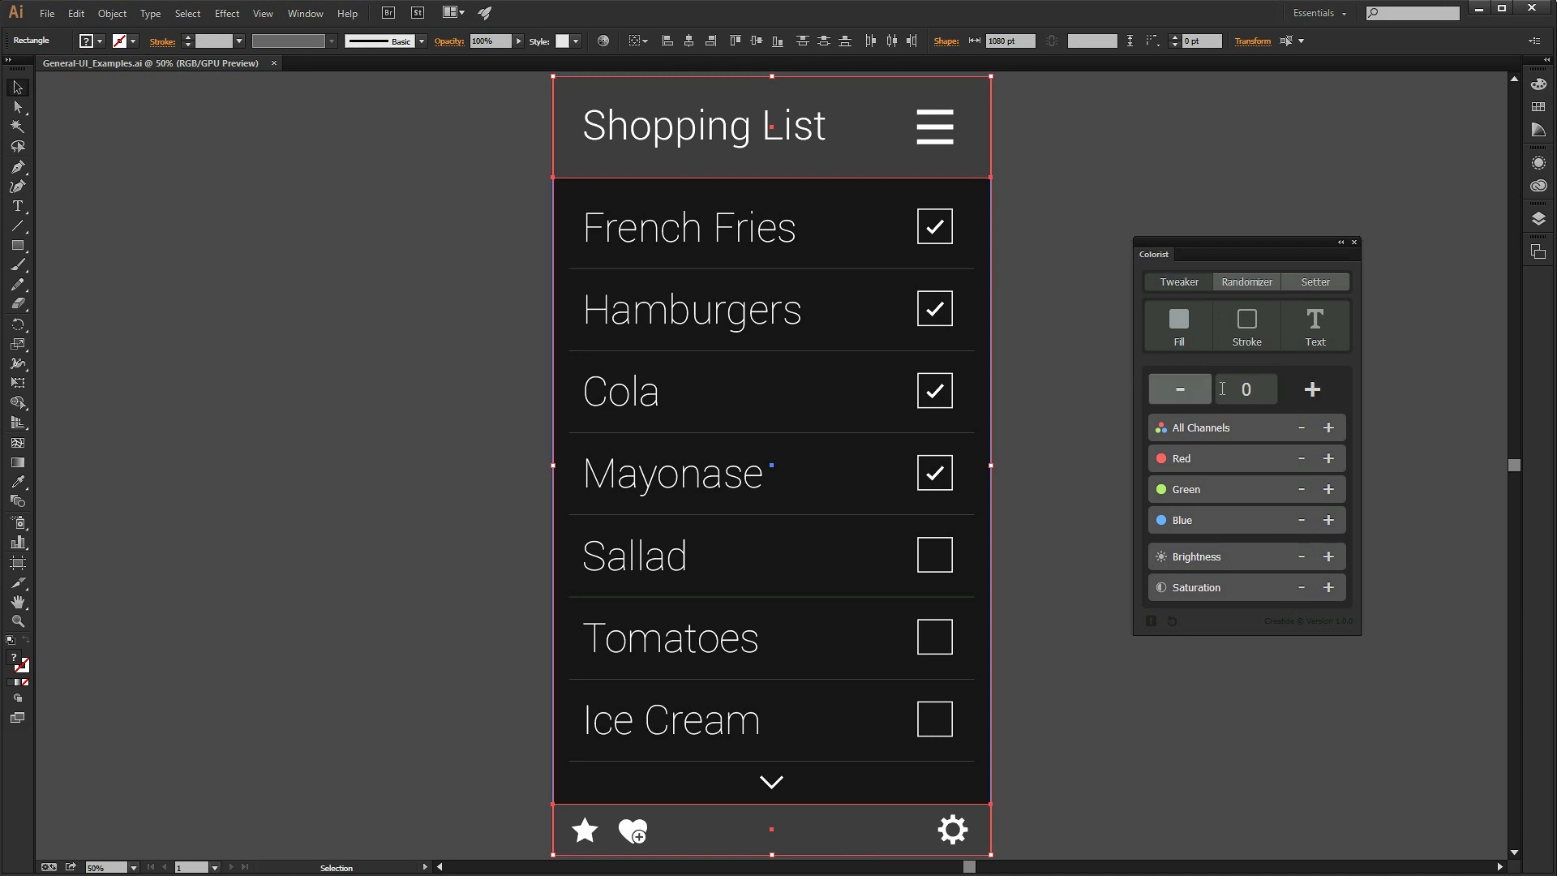
left_click(1304, 395)
left_click(1304, 396)
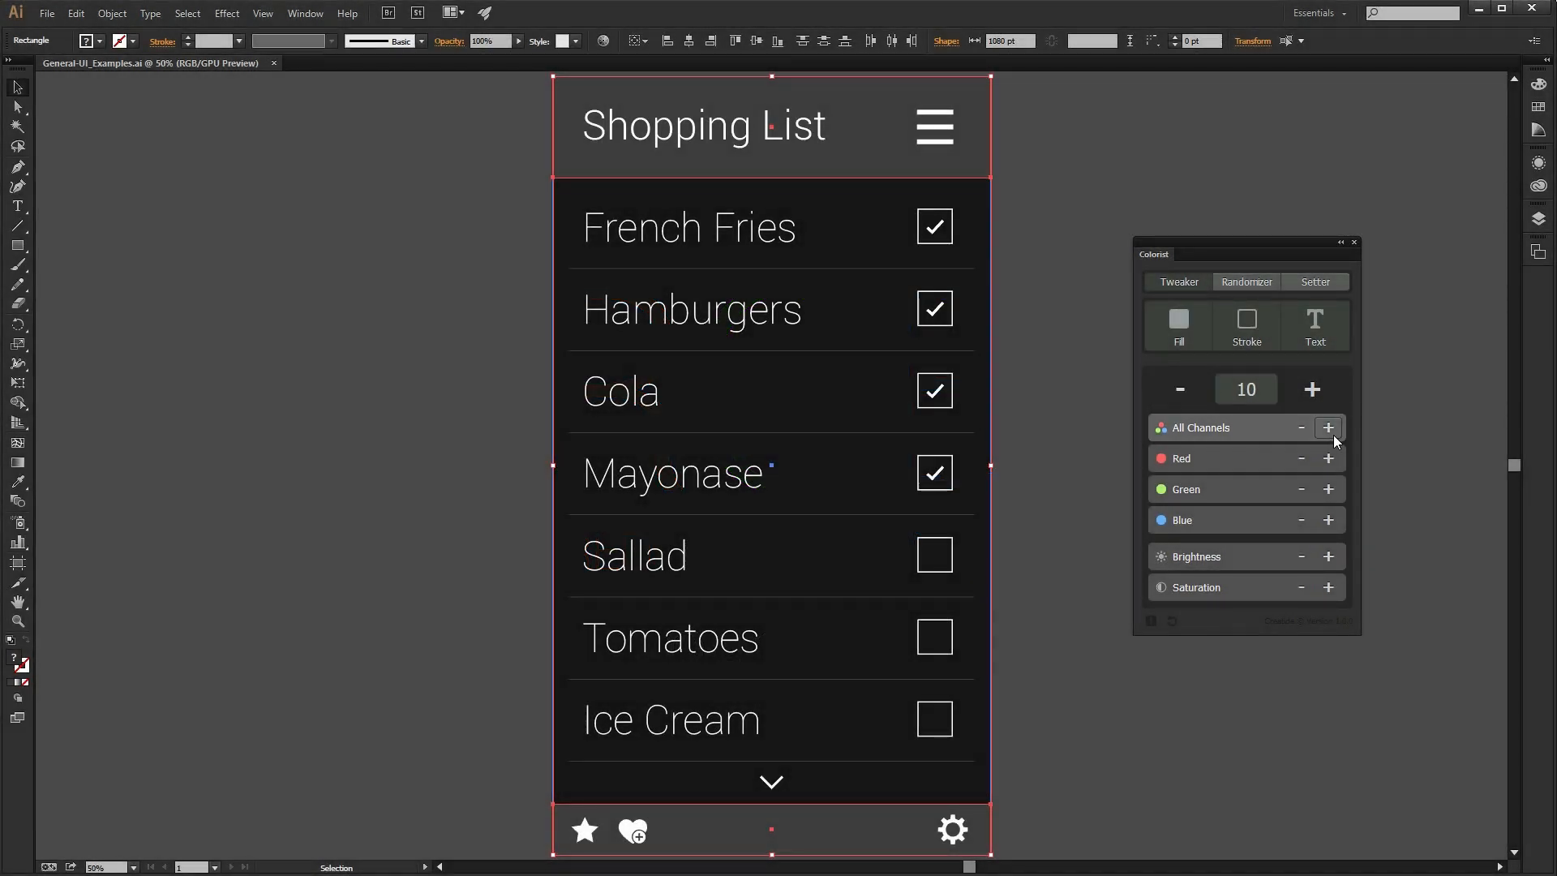
Step: Try raising and lowering all color channels of the selected background rectangles in increments of 10
left_click(1334, 434)
left_click(1334, 433)
left_click(1335, 433)
left_click(1303, 430)
left_click(1303, 430)
left_click(1304, 433)
left_click(1303, 432)
Step: Raise the red, green and blue channels of the selected header, footer and list backgrounds in increments of 10, and deselect them
left_click(1328, 458)
left_click(1328, 459)
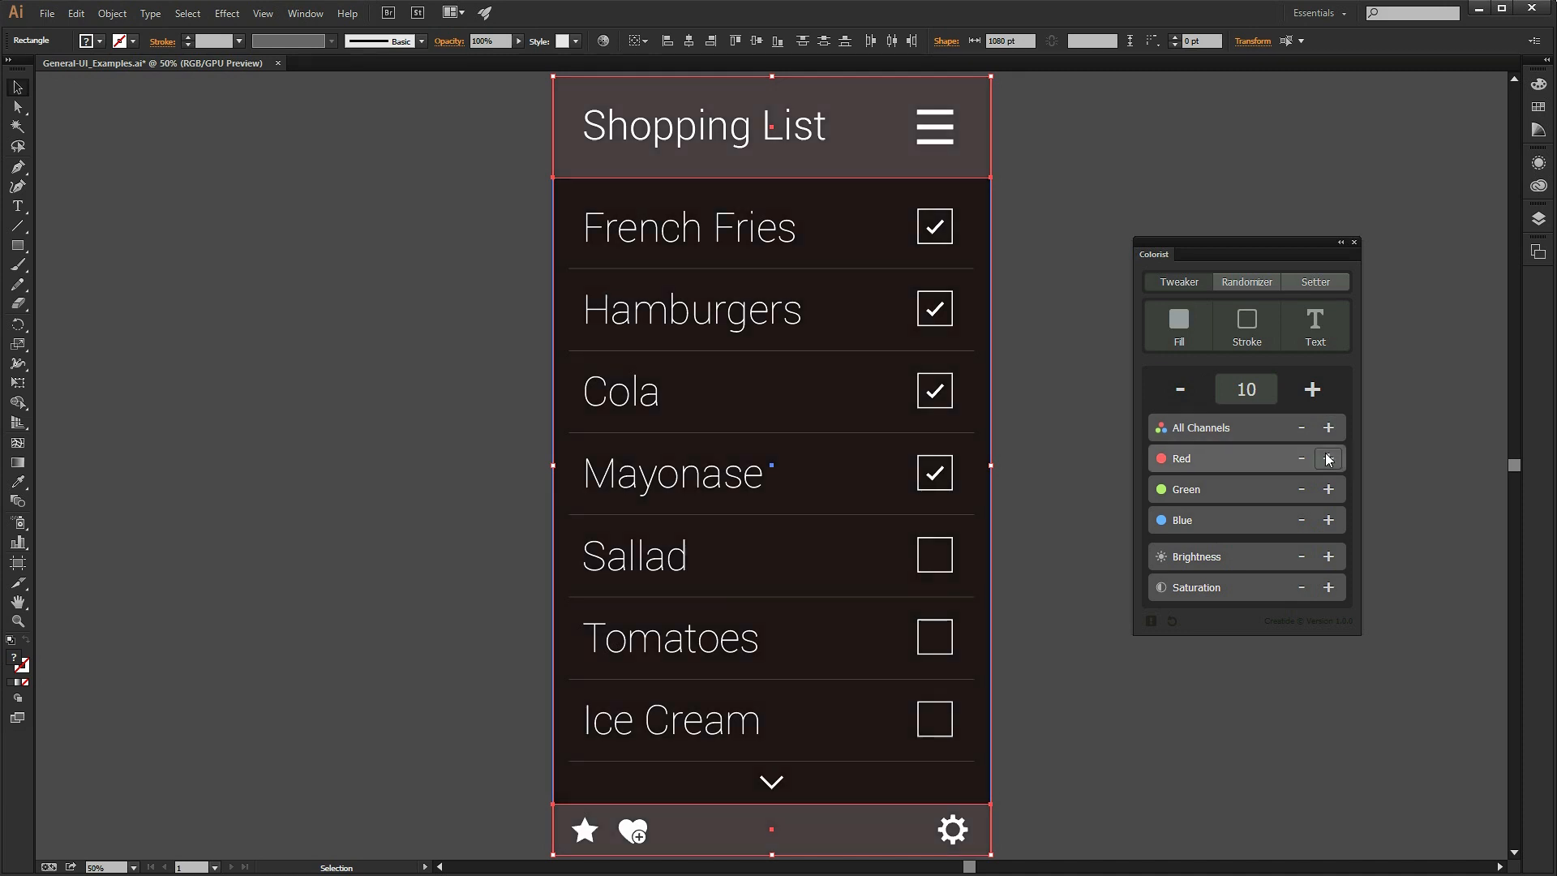
left_click(1329, 489)
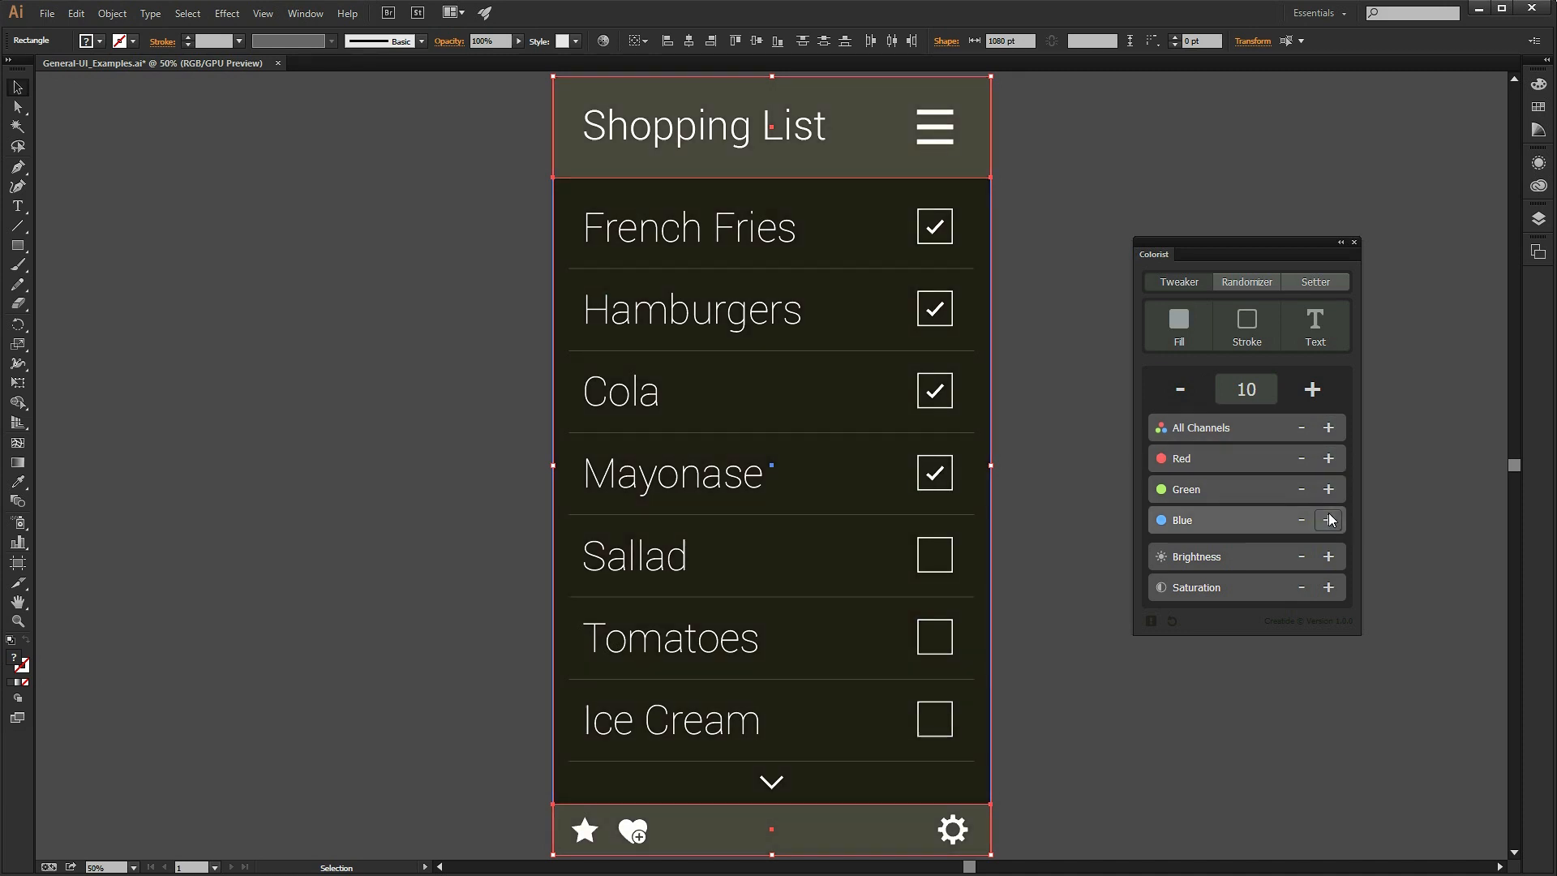
left_click(1028, 251)
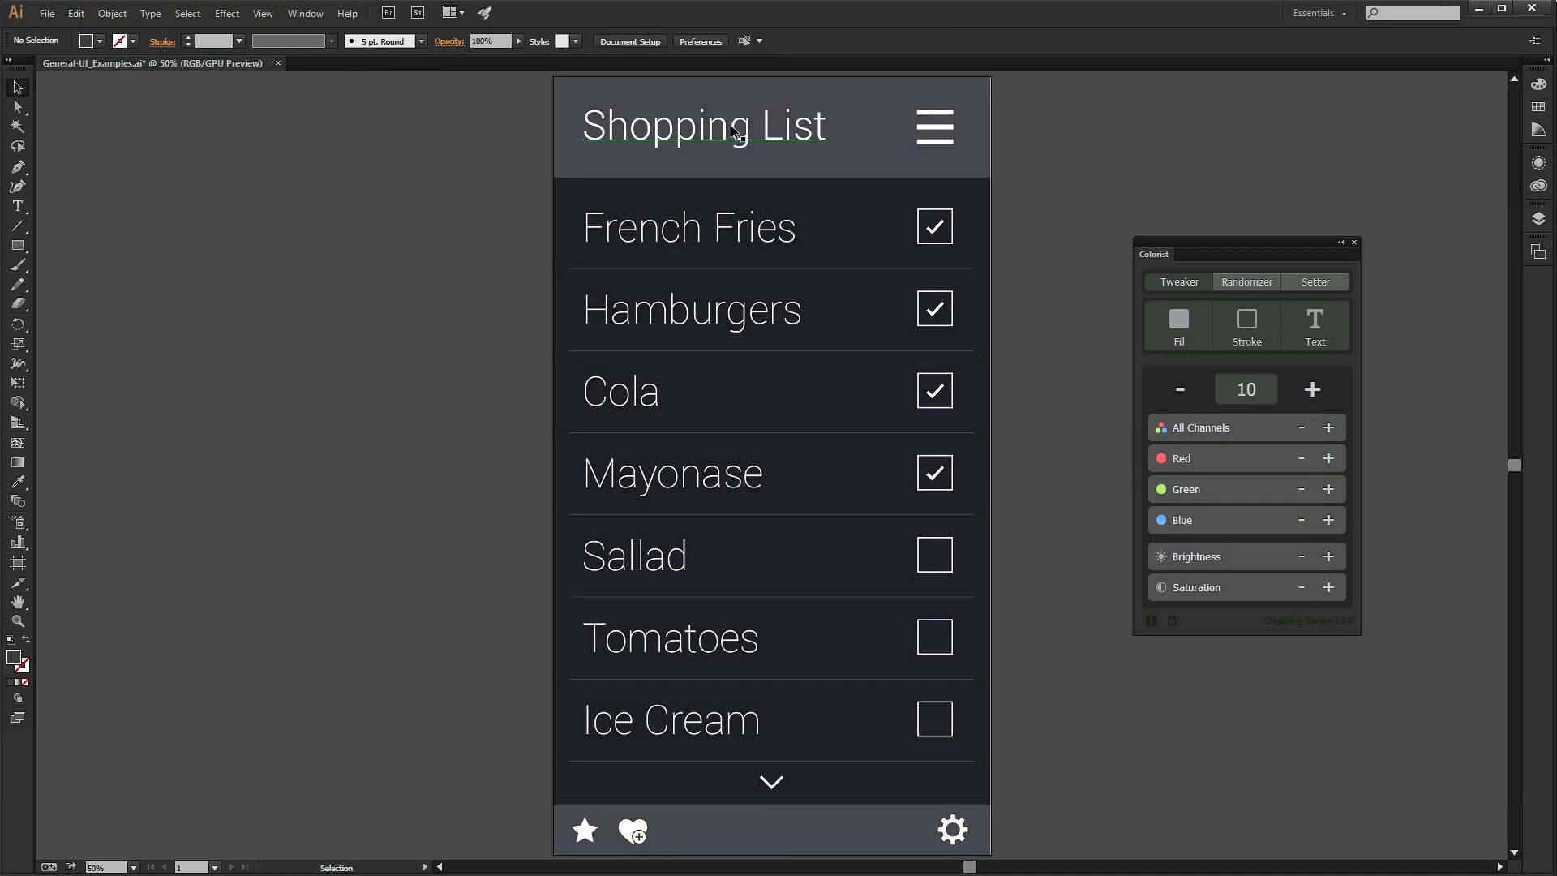
left_click(733, 132)
left_click(707, 239, "shift")
left_click(690, 321, "shift")
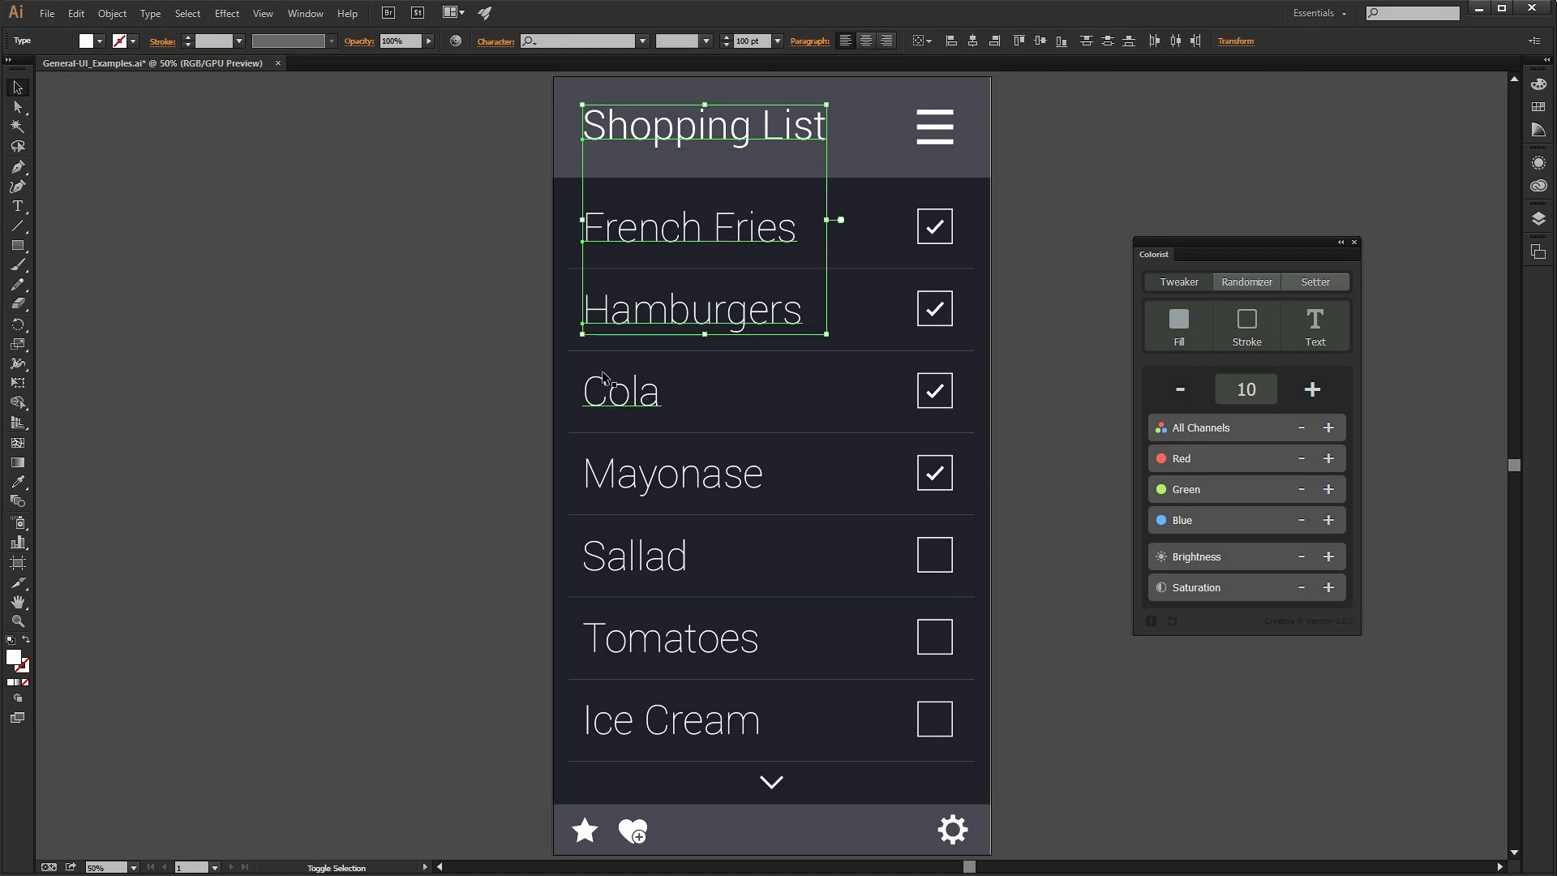
Step: Select the whole shopping list artwork, limit the tweaks to text only, and lower the text brightness in increments of 10
left_click_drag(525, 94, 1006, 856)
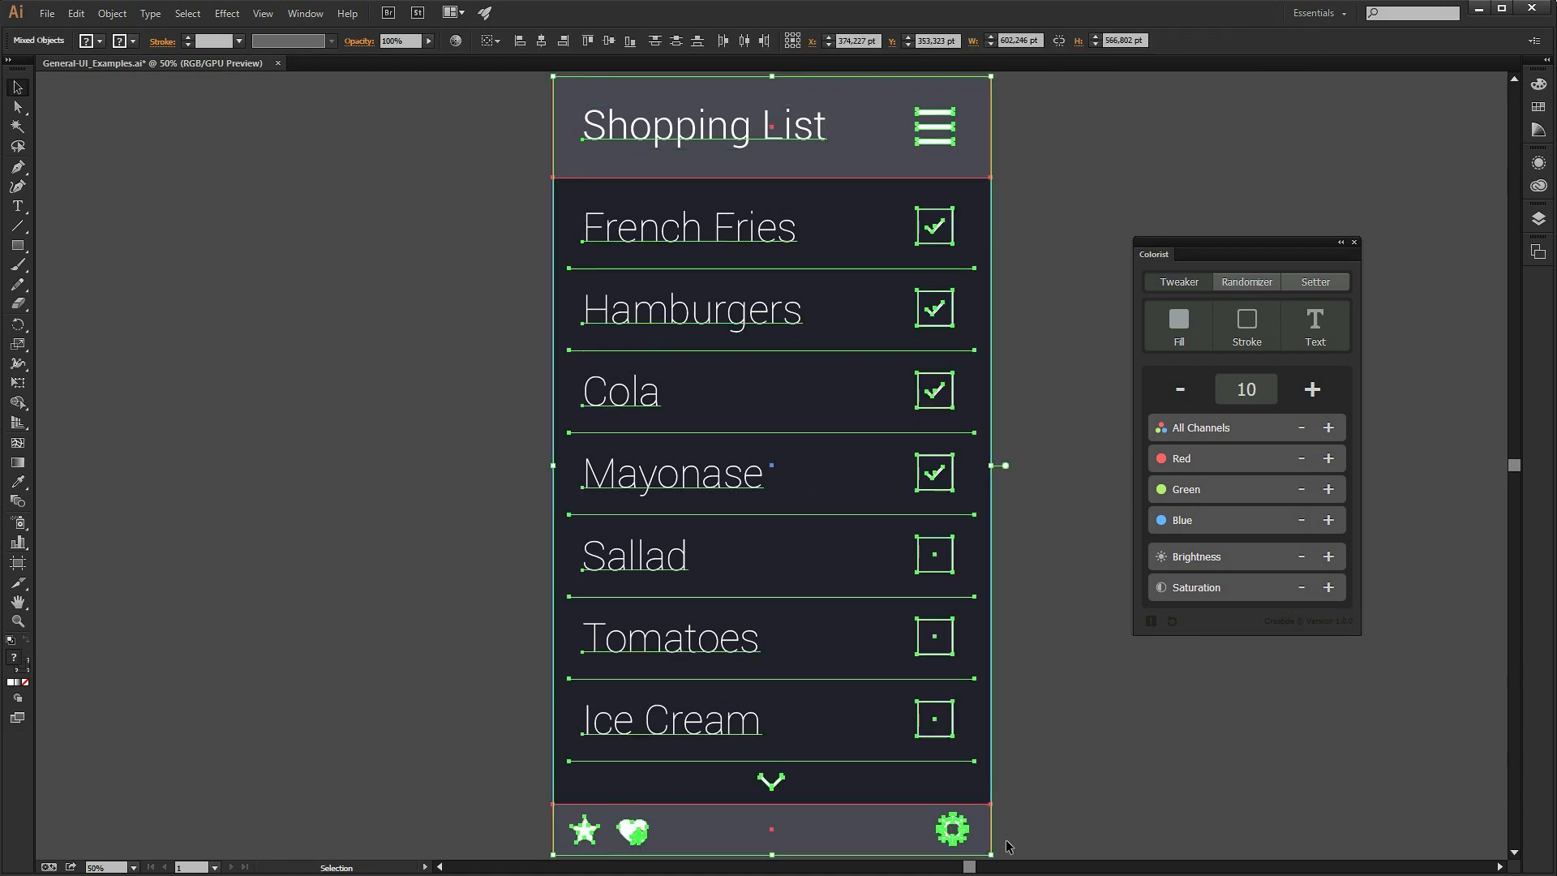
left_click(1223, 334)
left_click(1220, 334)
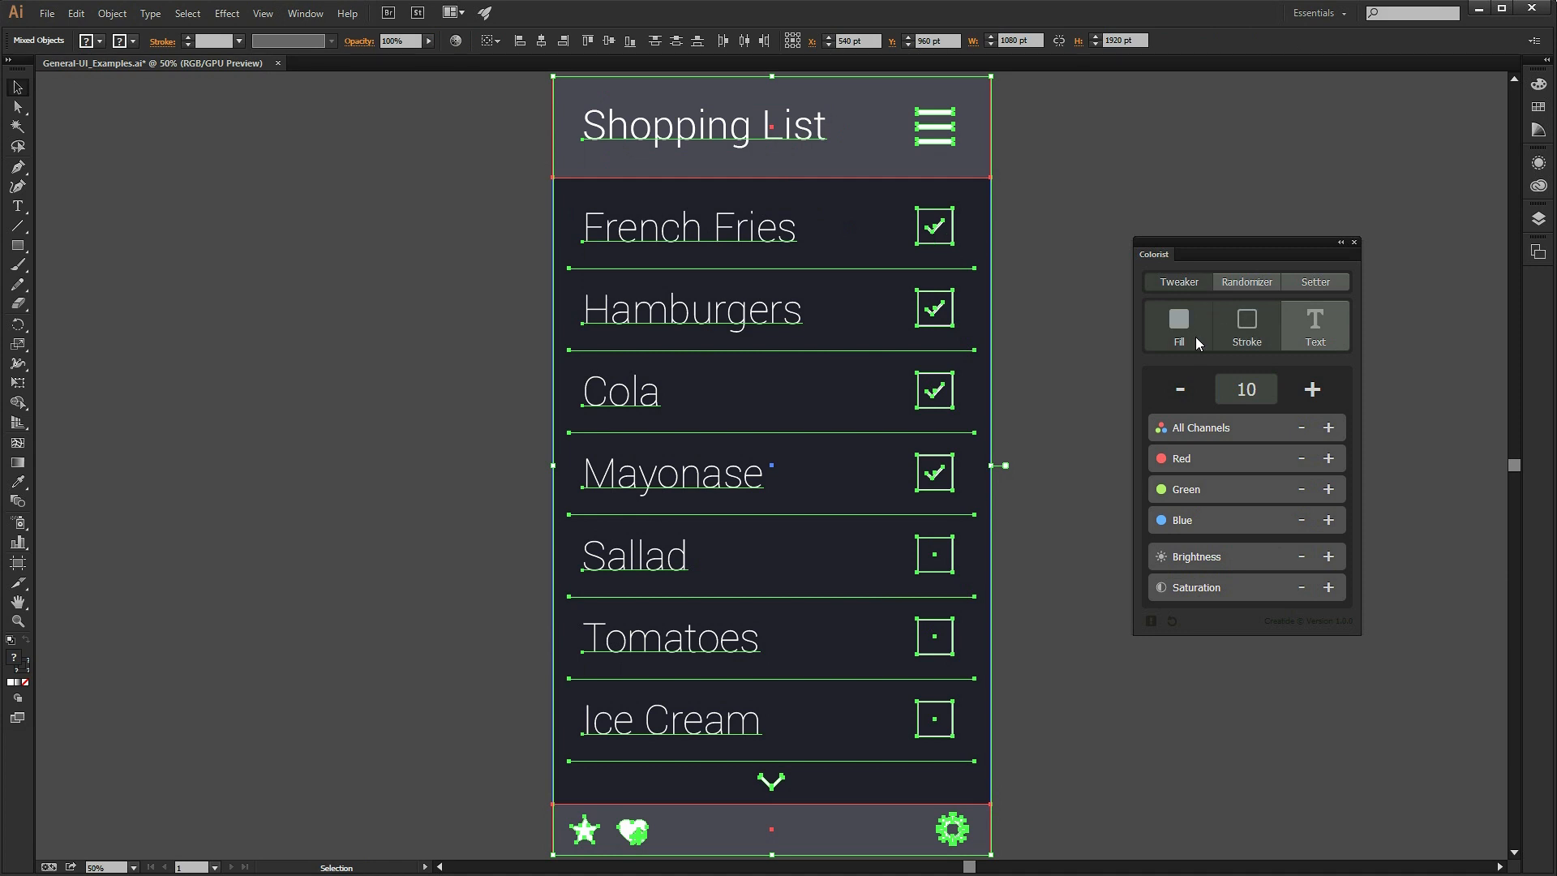
left_click(1196, 337)
left_click(1309, 328)
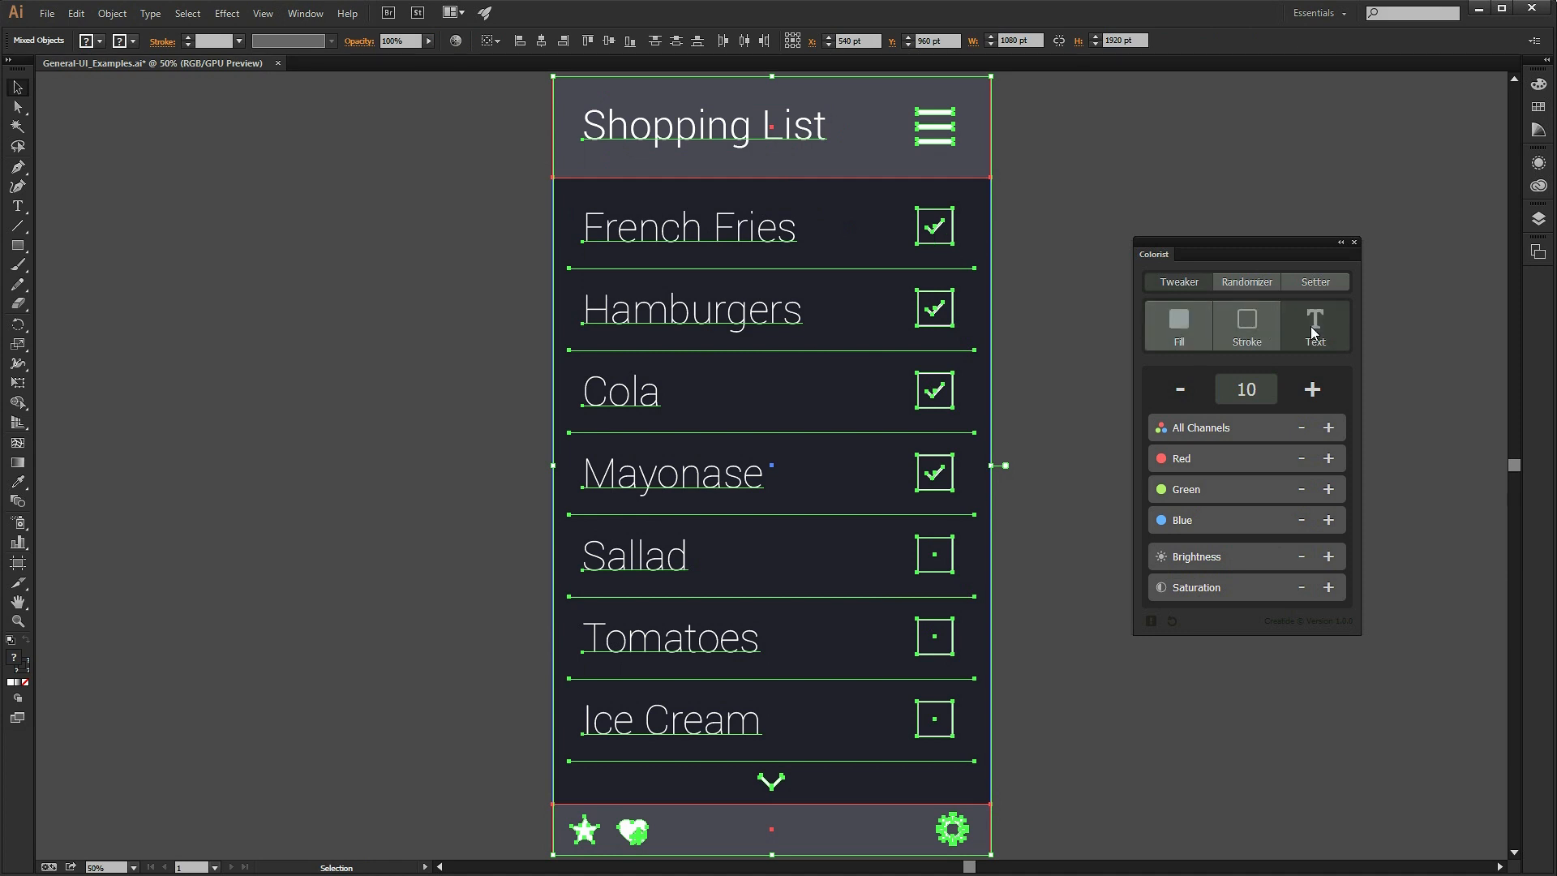
left_click(1308, 559)
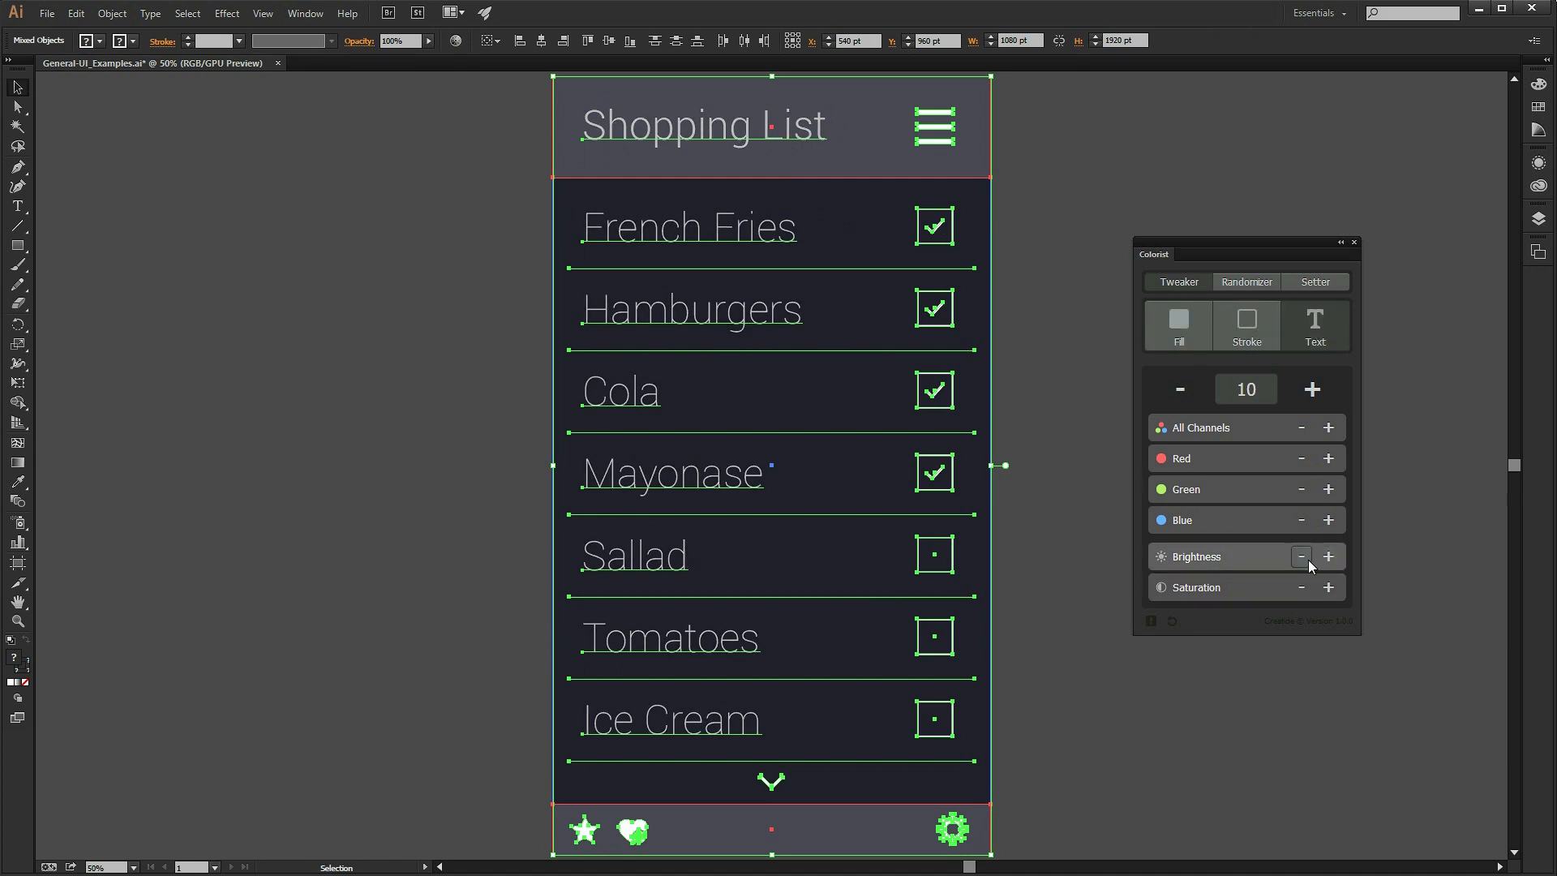
left_click(1307, 559)
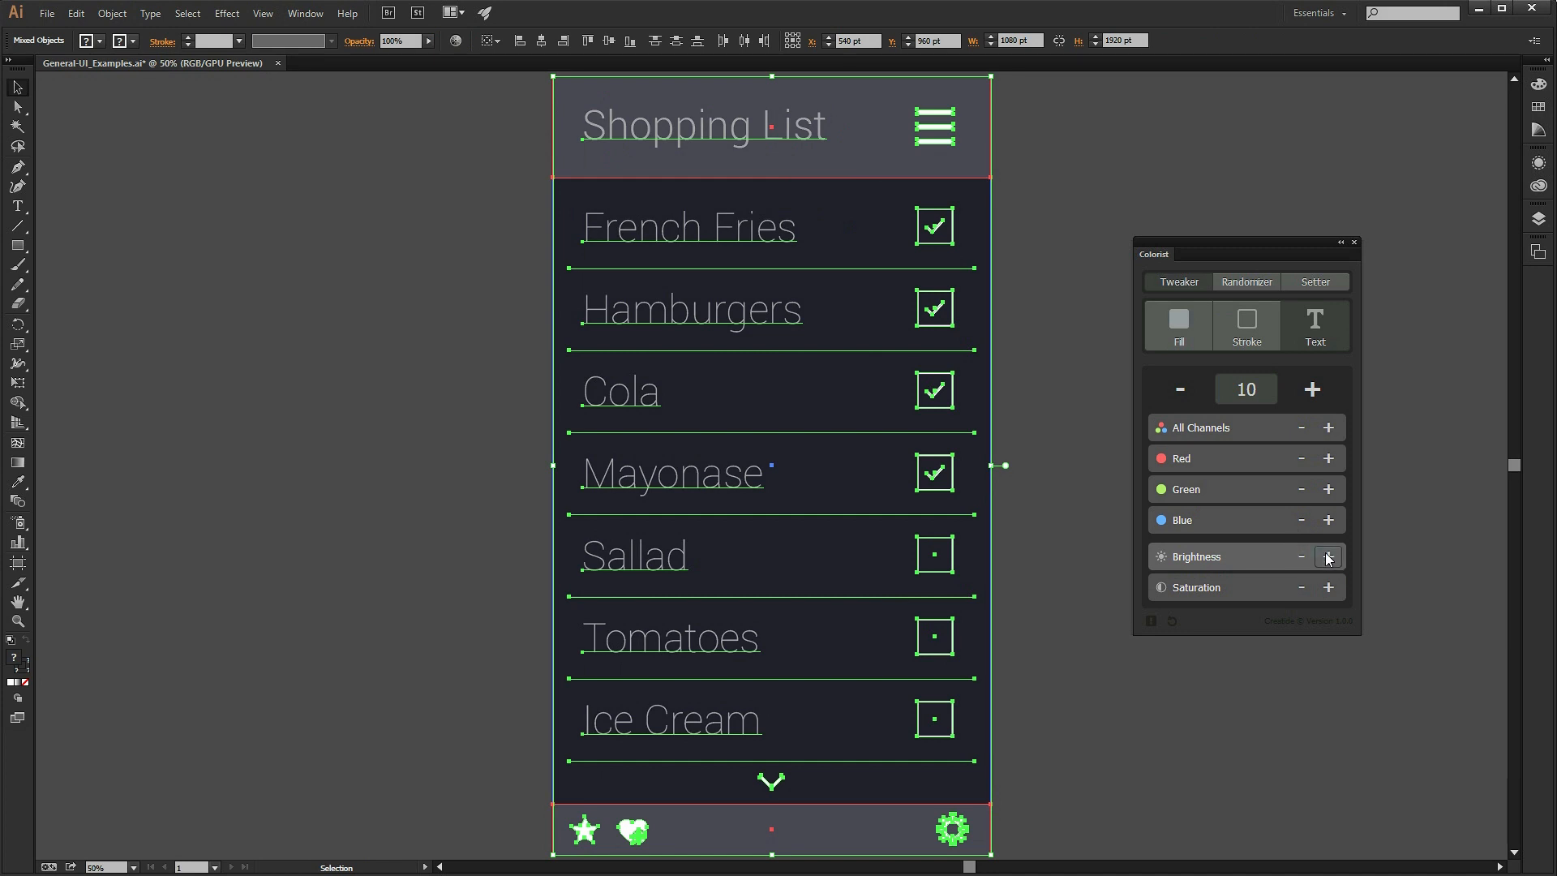
left_click(1073, 307)
Step: Raise the text brightness of the checked items French Fries, Hamburgers, Cola and Mayonase
left_click_drag(542, 217, 697, 454)
left_click(1328, 565)
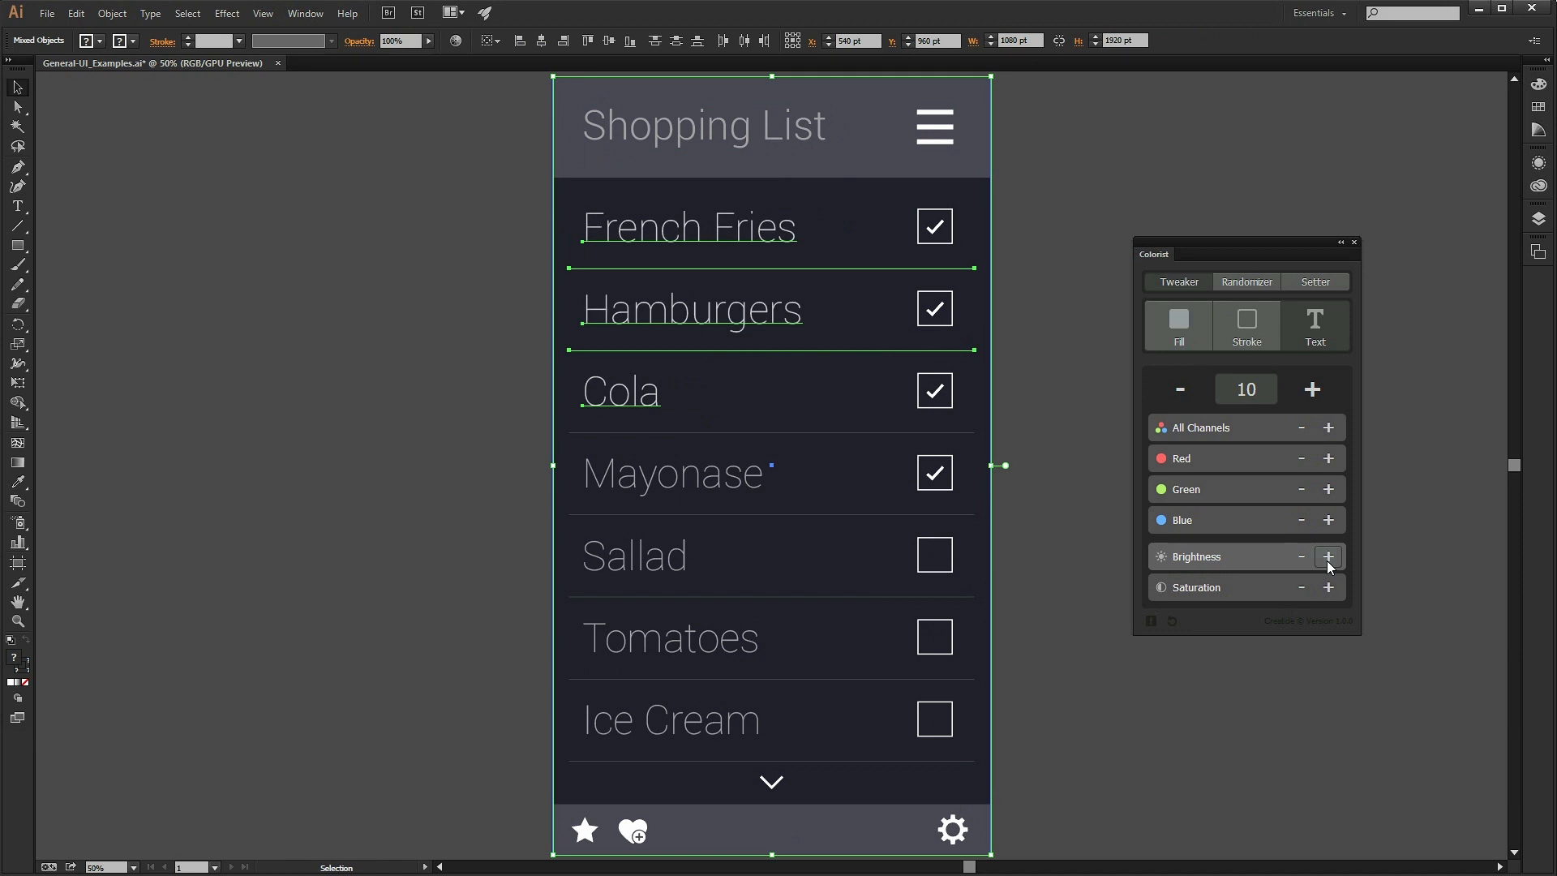
left_click(696, 481)
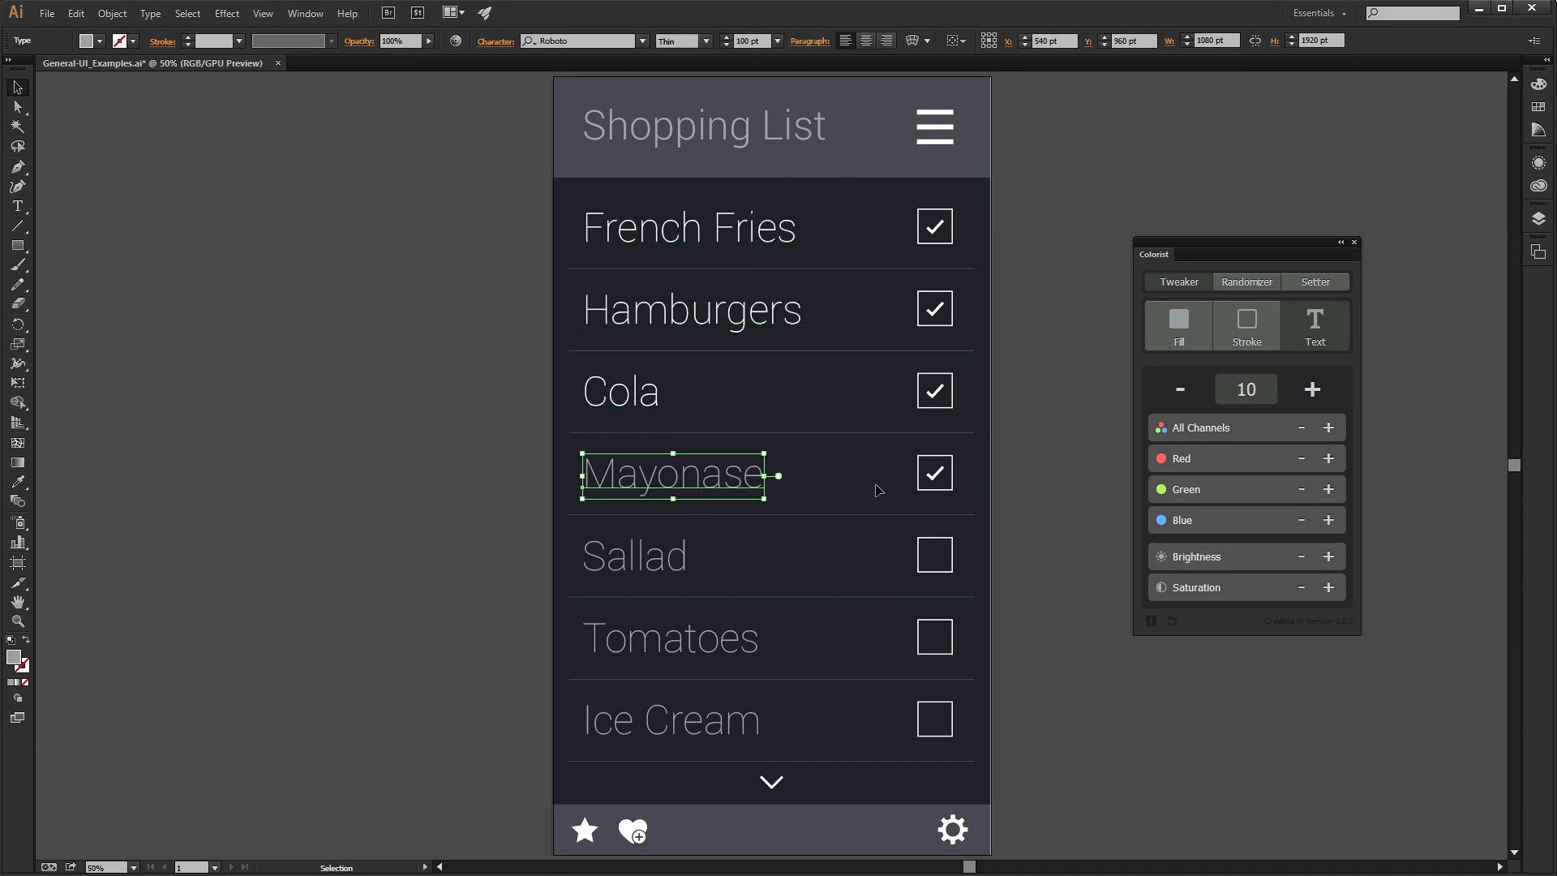
left_click(1328, 559)
left_click(1046, 348)
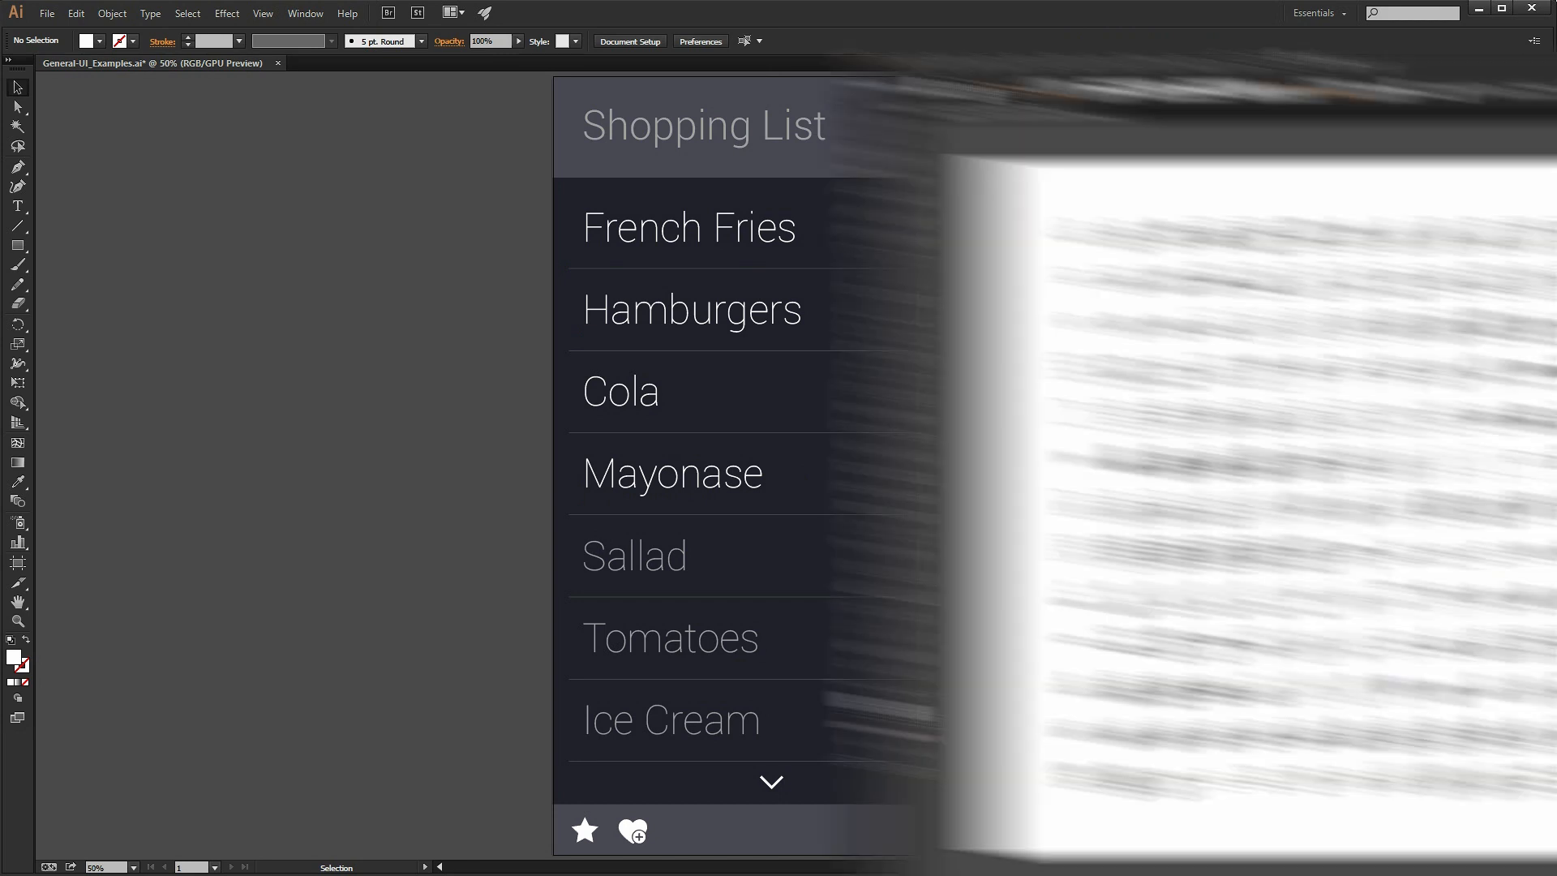
Step: Select all the icons in the icon sheet
key("ctrl+a")
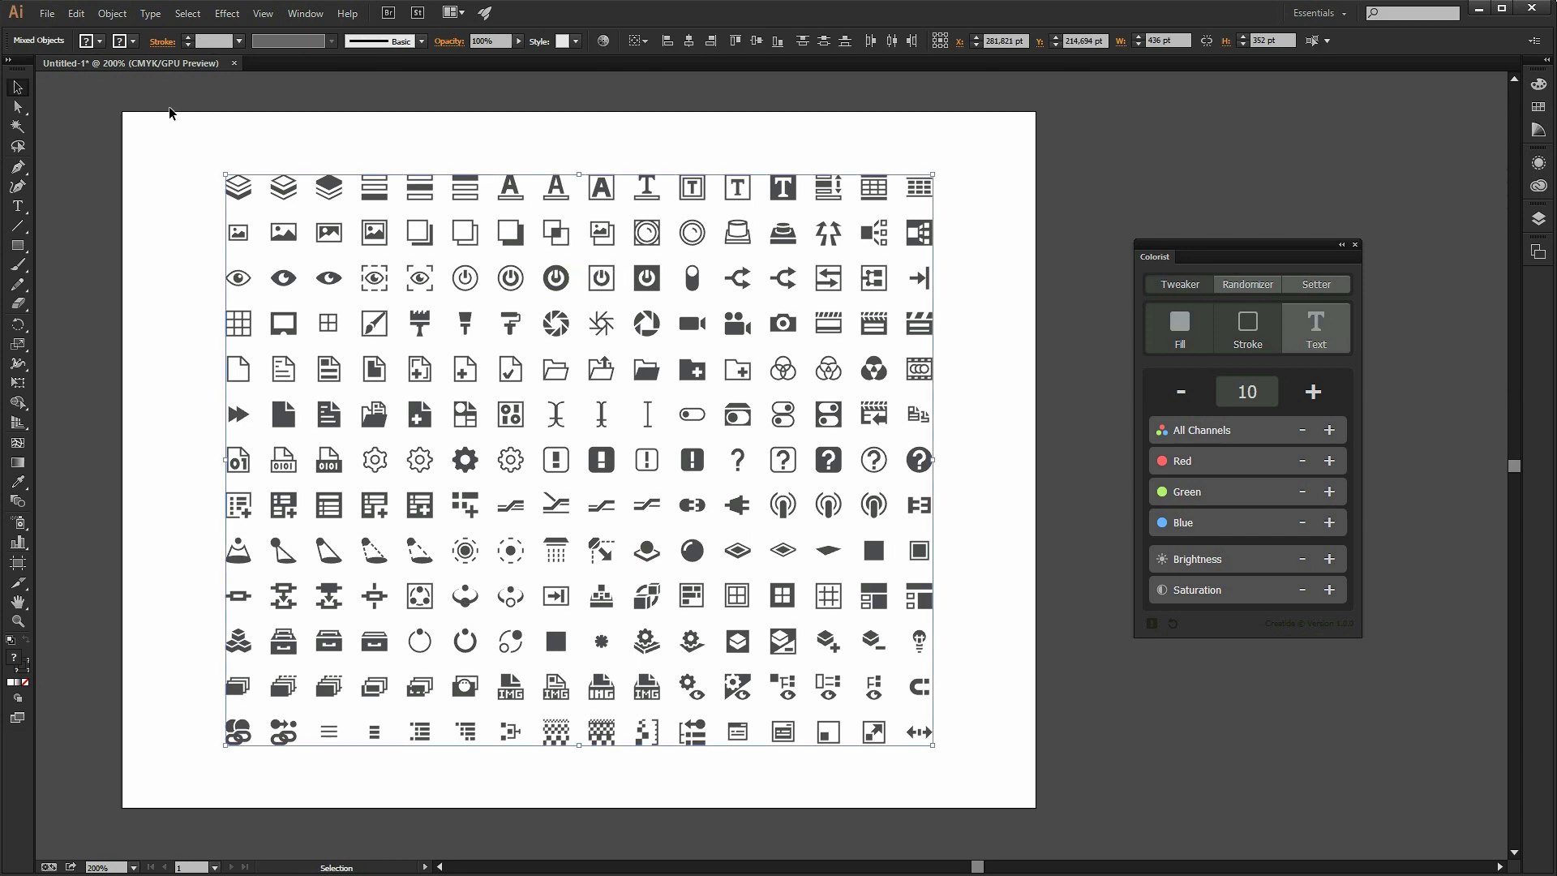
Step: Try applying an orange stroke to all the selected icons, and undo it
left_click(133, 46)
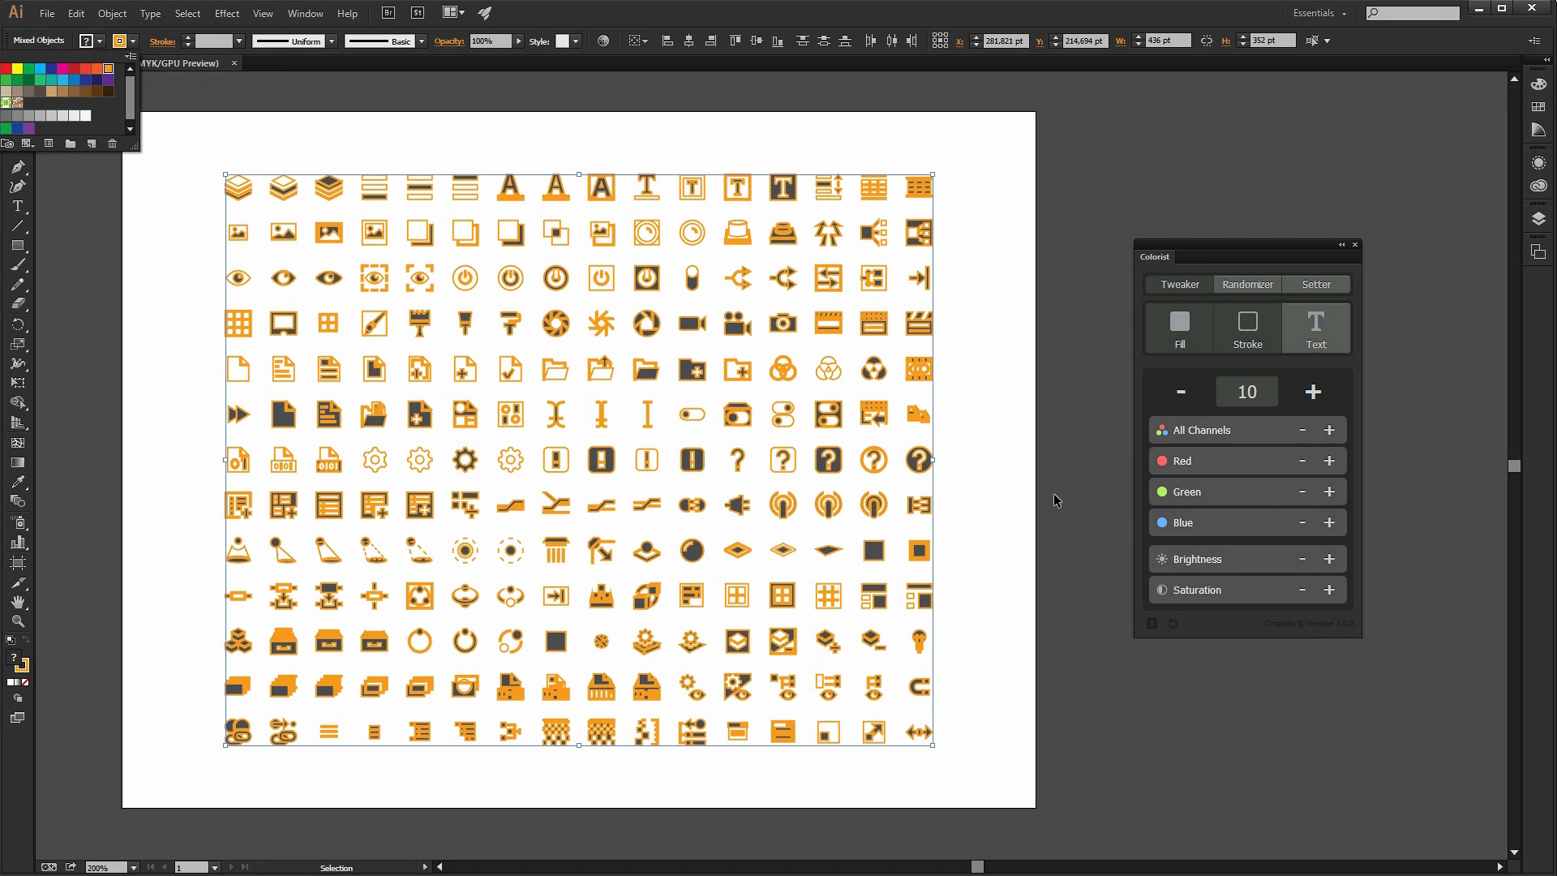
key("Escape")
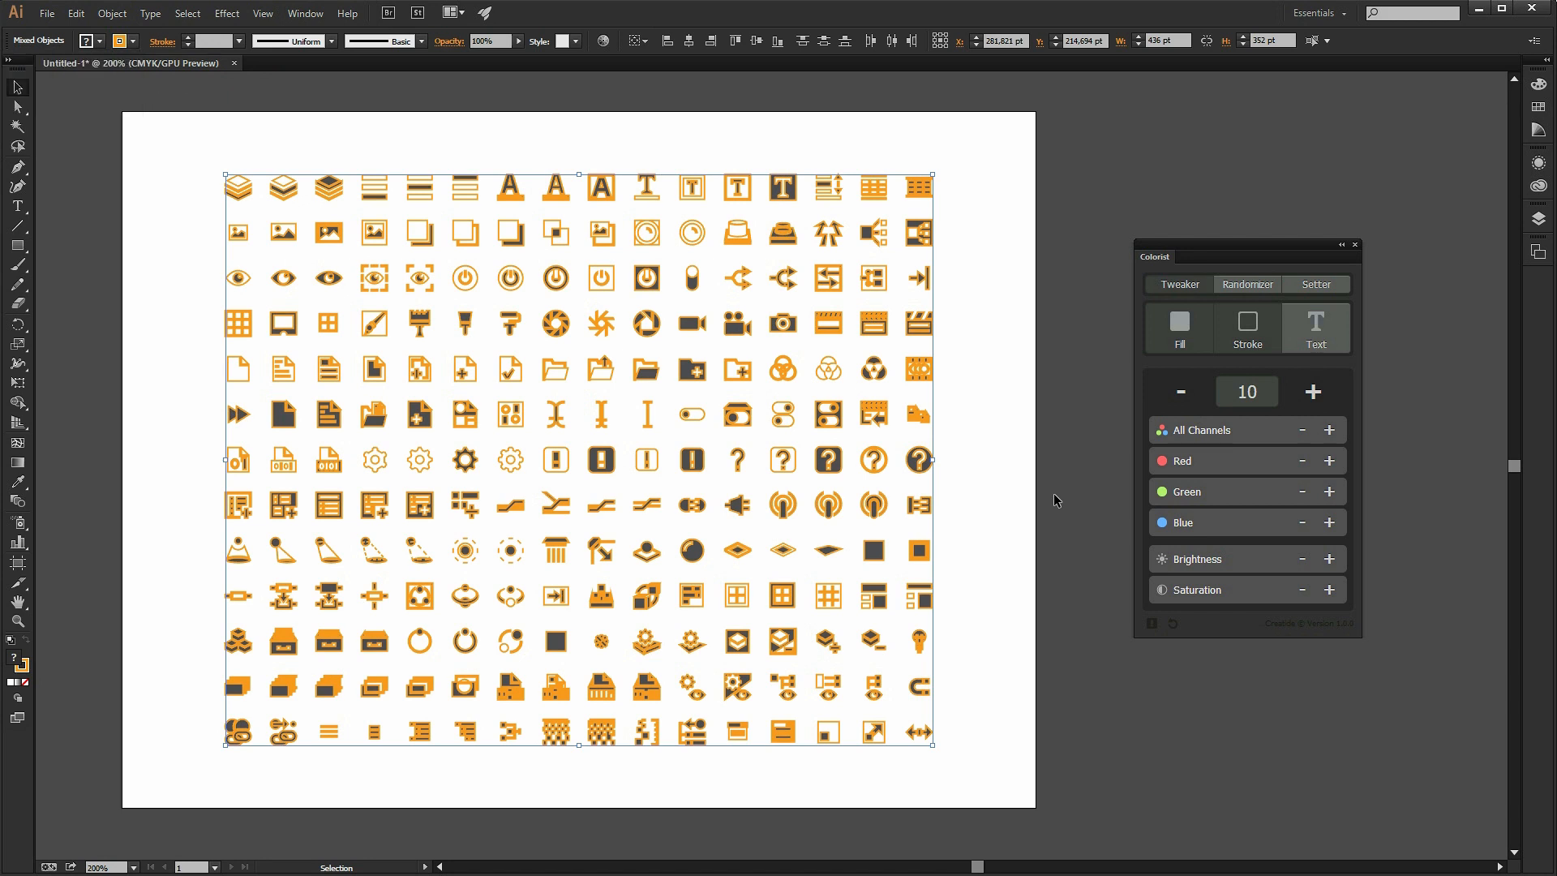
key("ctrl+shift+a")
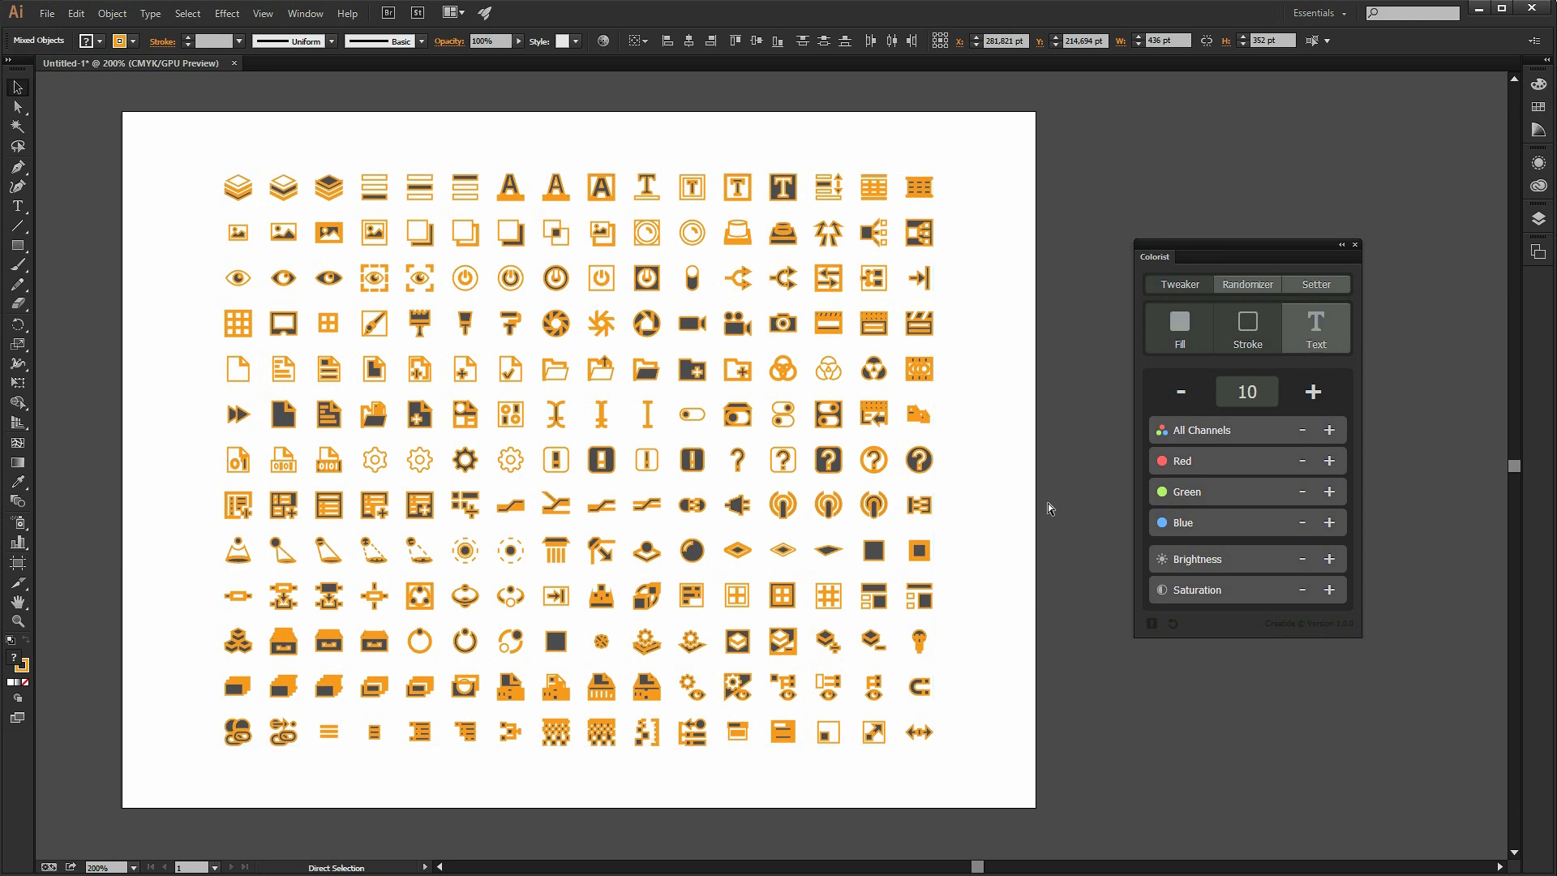
key("ctrl+z")
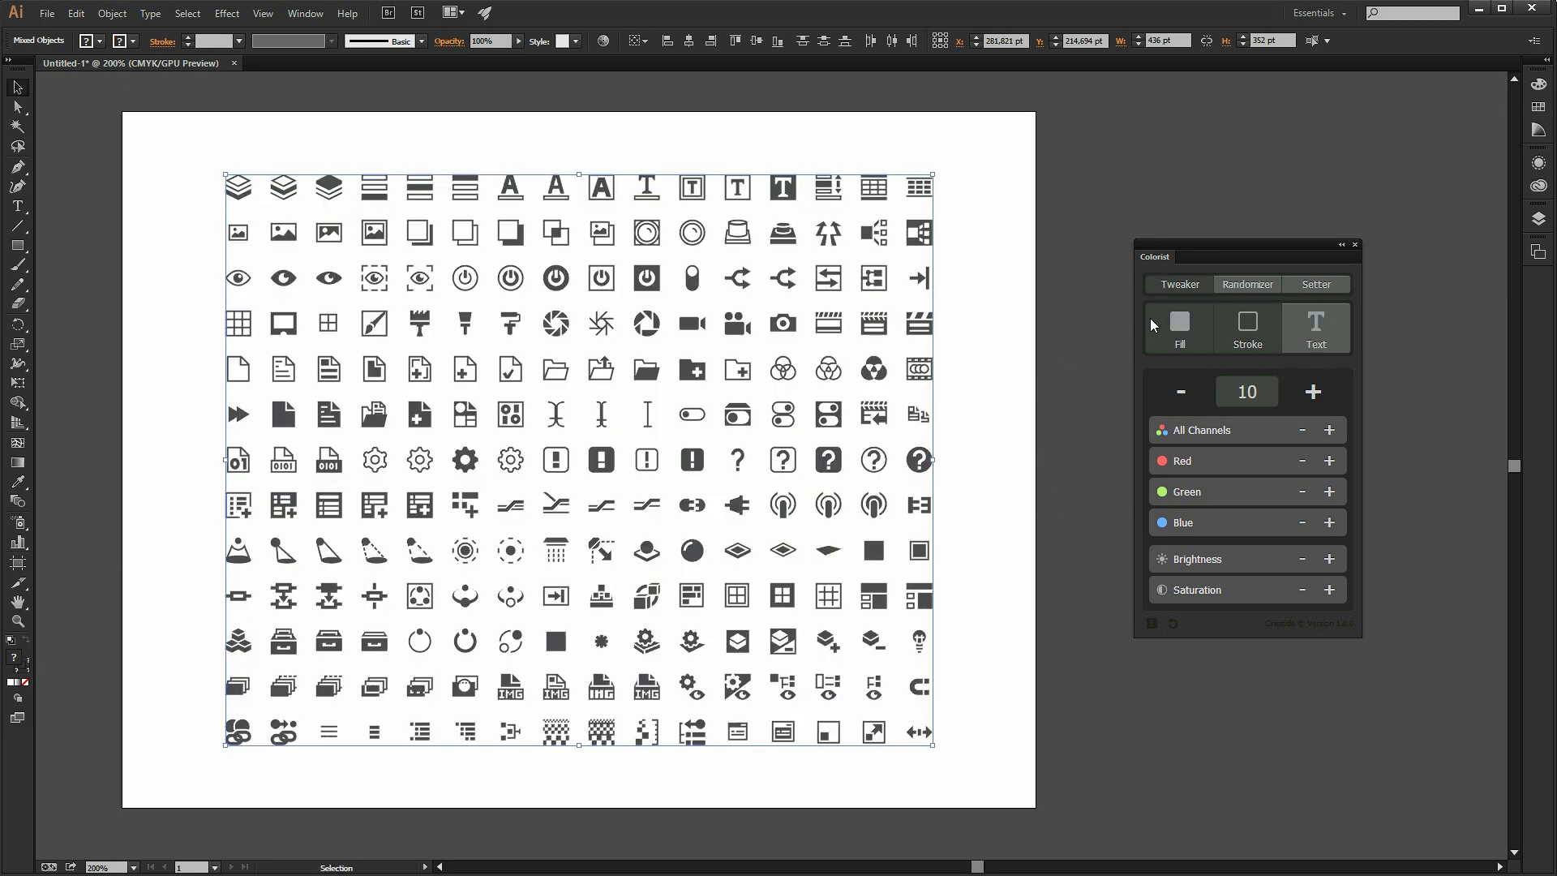
Step: Limit the tweaks to strokes and recolor the selected icons by raising red and lowering blue and green in increments of 10
left_click(1228, 326)
left_click(1186, 327)
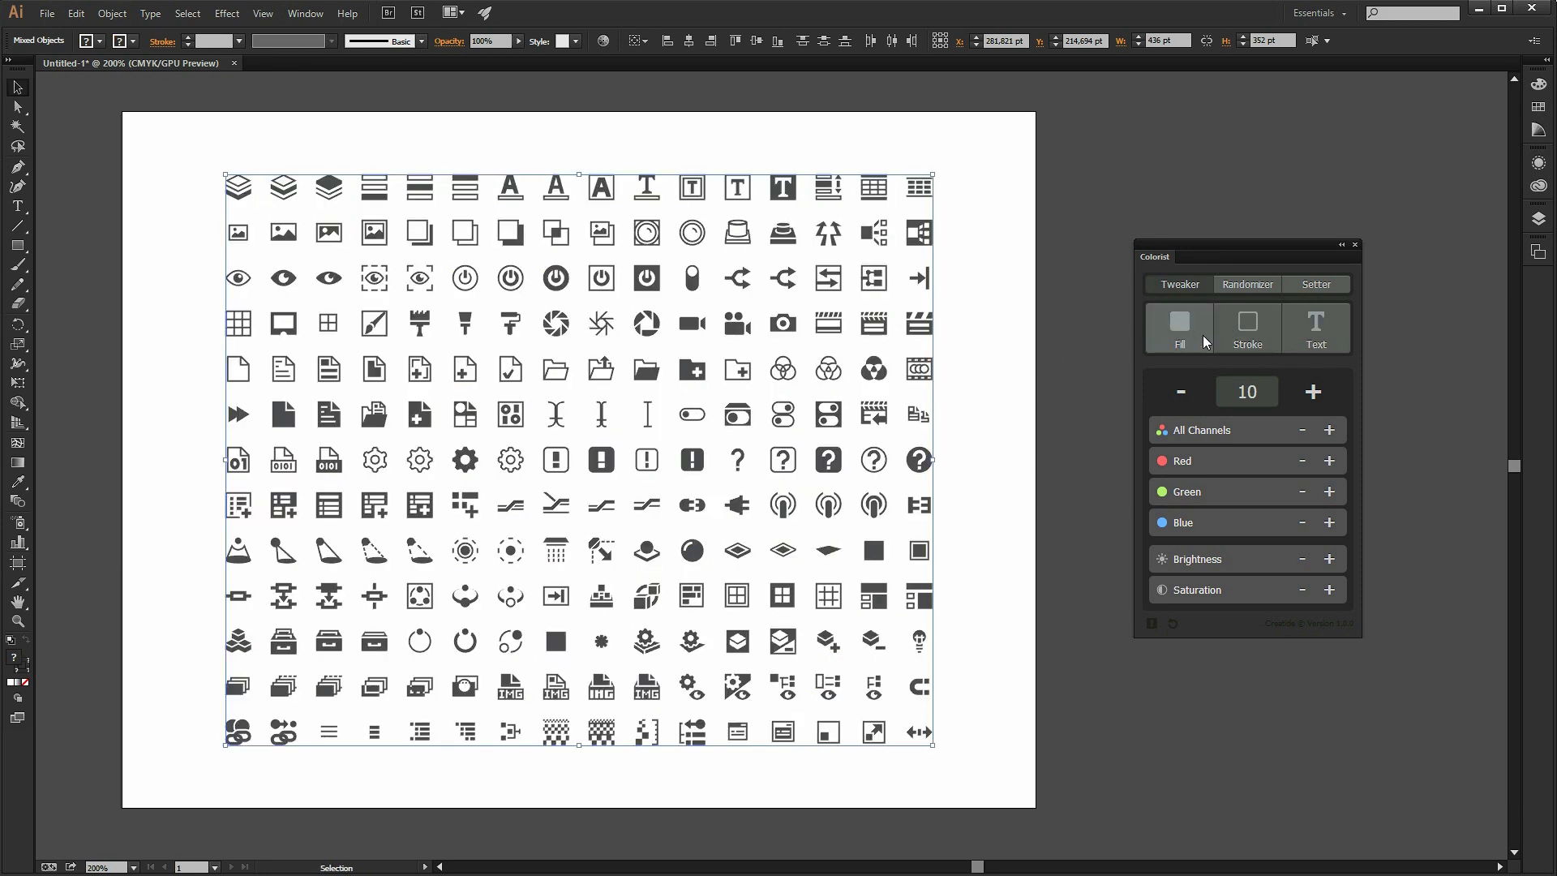
left_click(1328, 463)
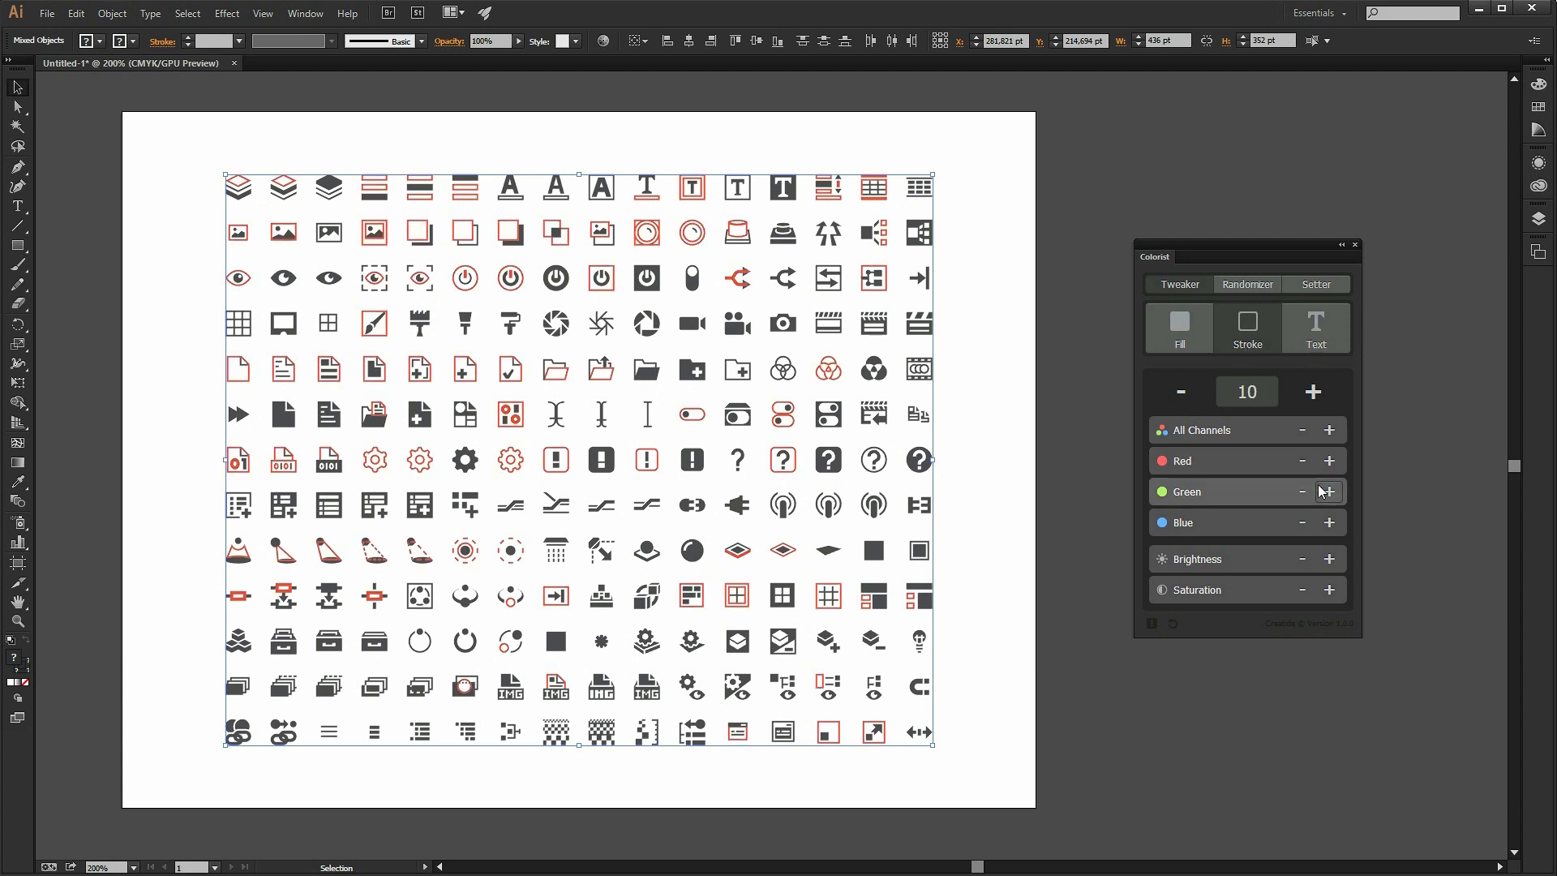
left_click(1302, 523)
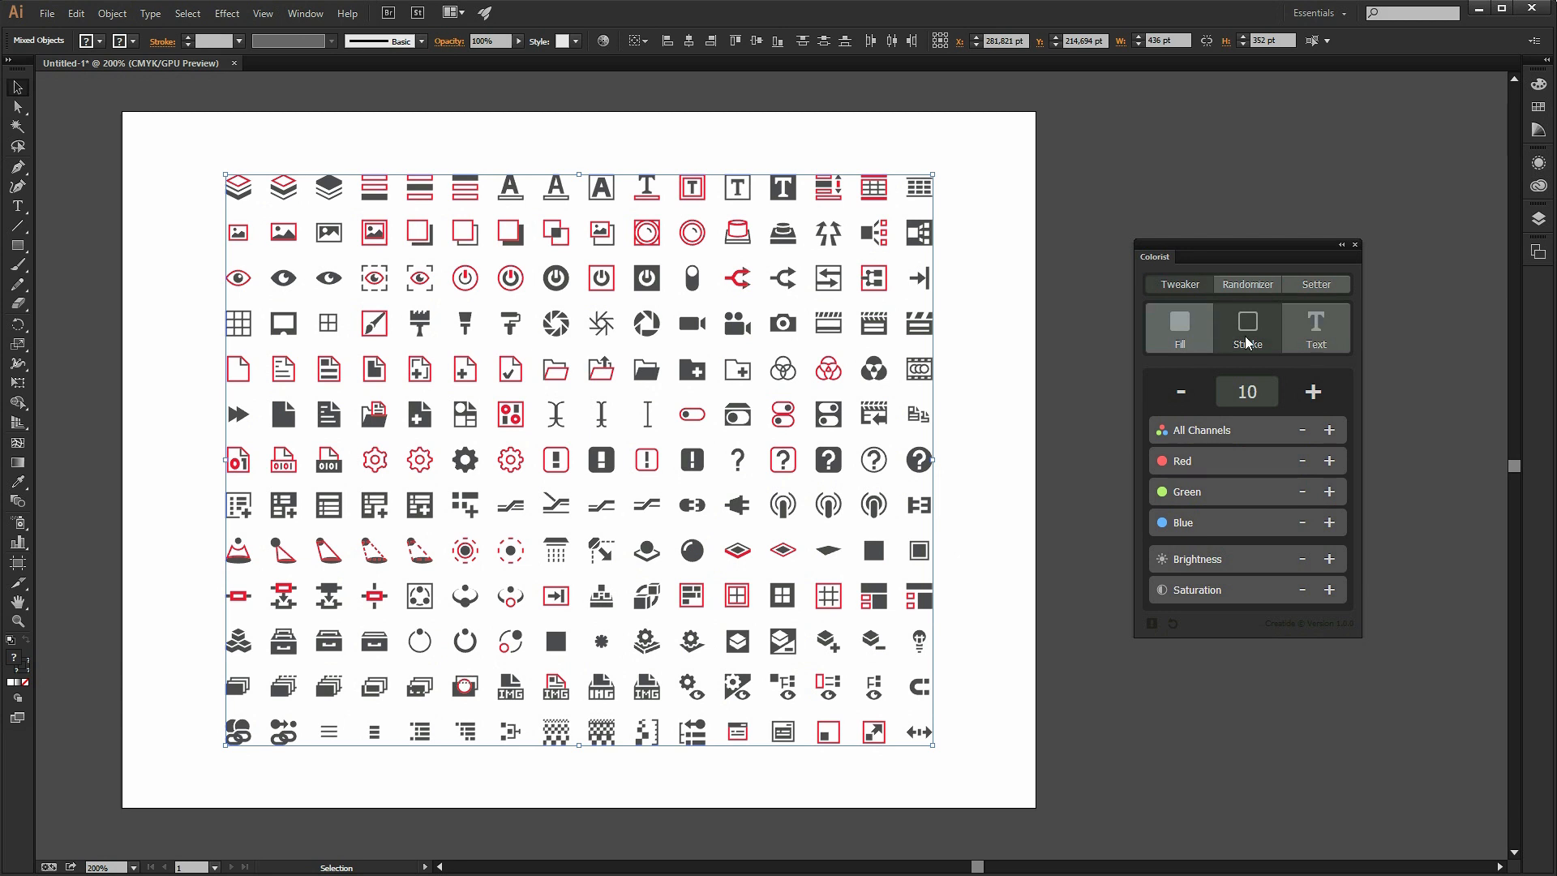
left_click(1328, 462)
left_click(1302, 491)
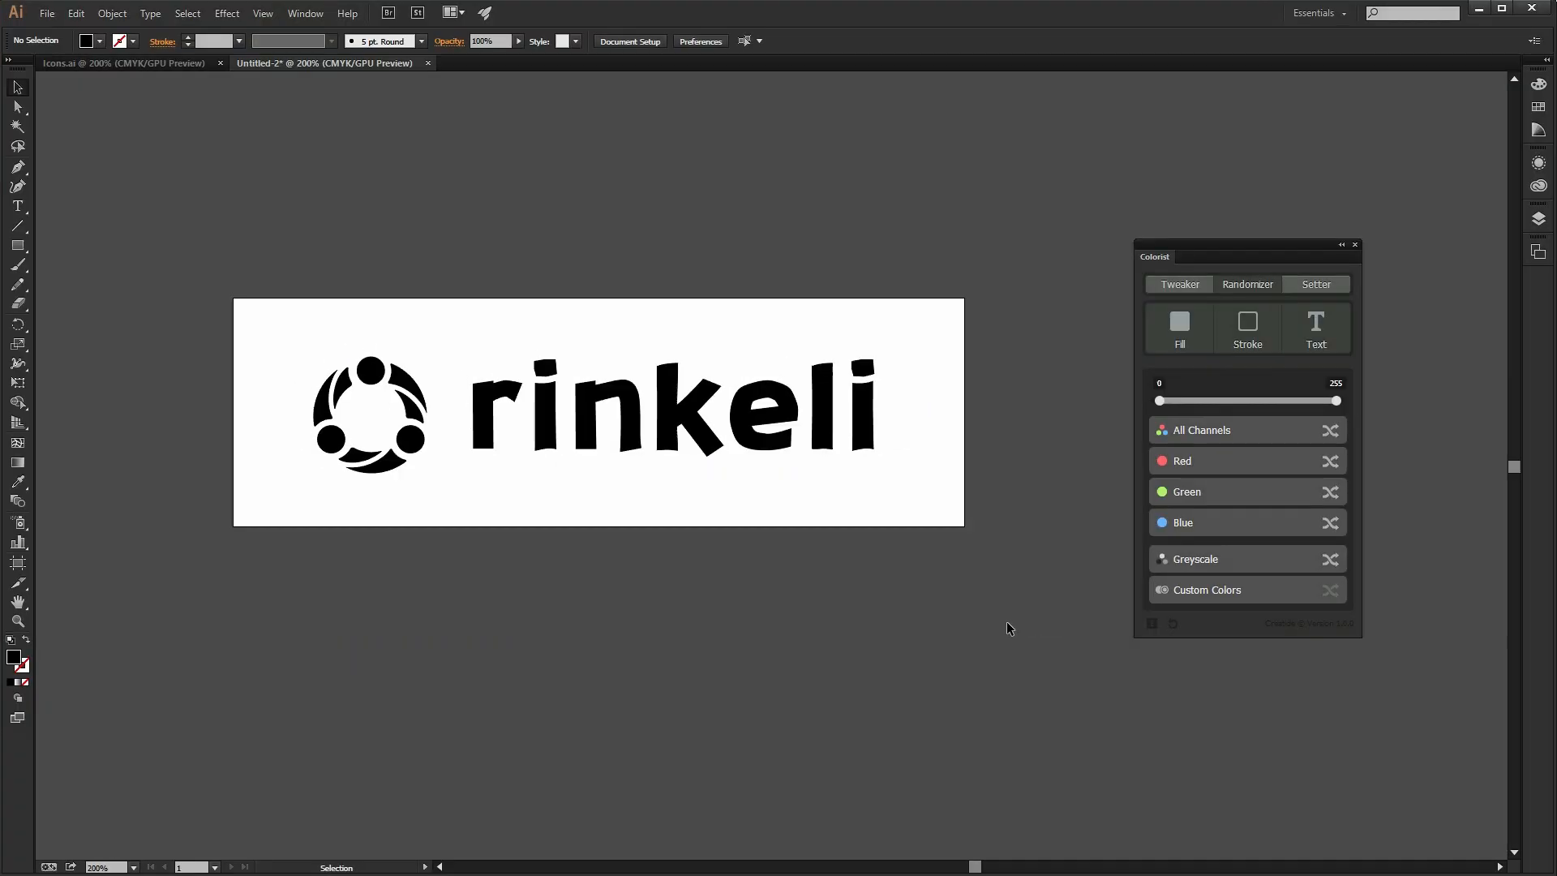
Step: Select the entire rinkeli logo and randomize all its color channels repeatedly over the full 0–255 range
key("ctrl+a")
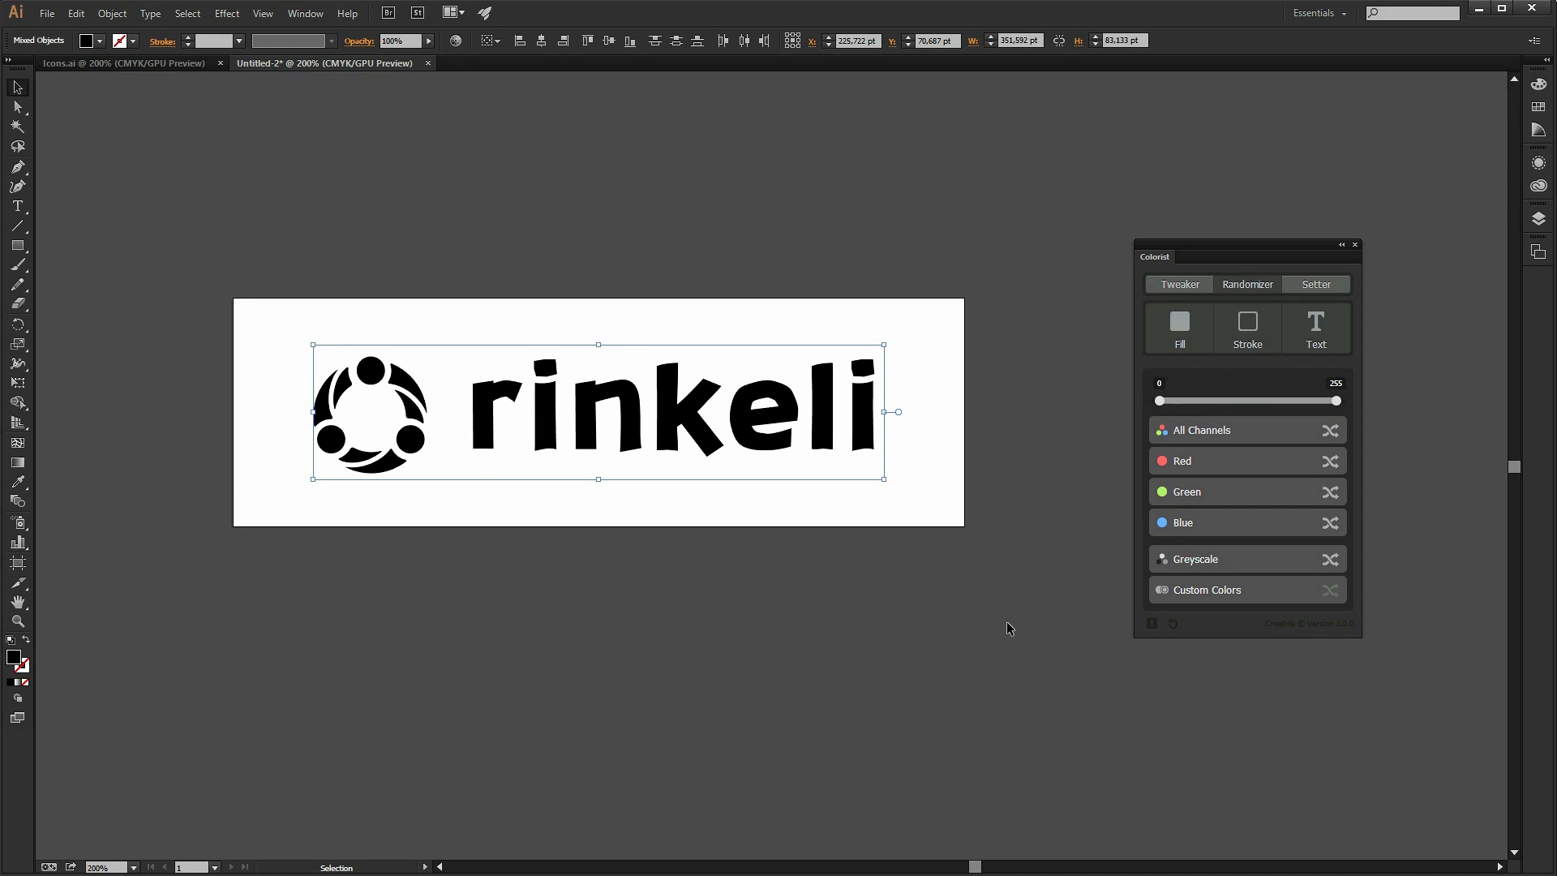
left_click(1331, 430)
left_click(1331, 431)
left_click(1332, 431)
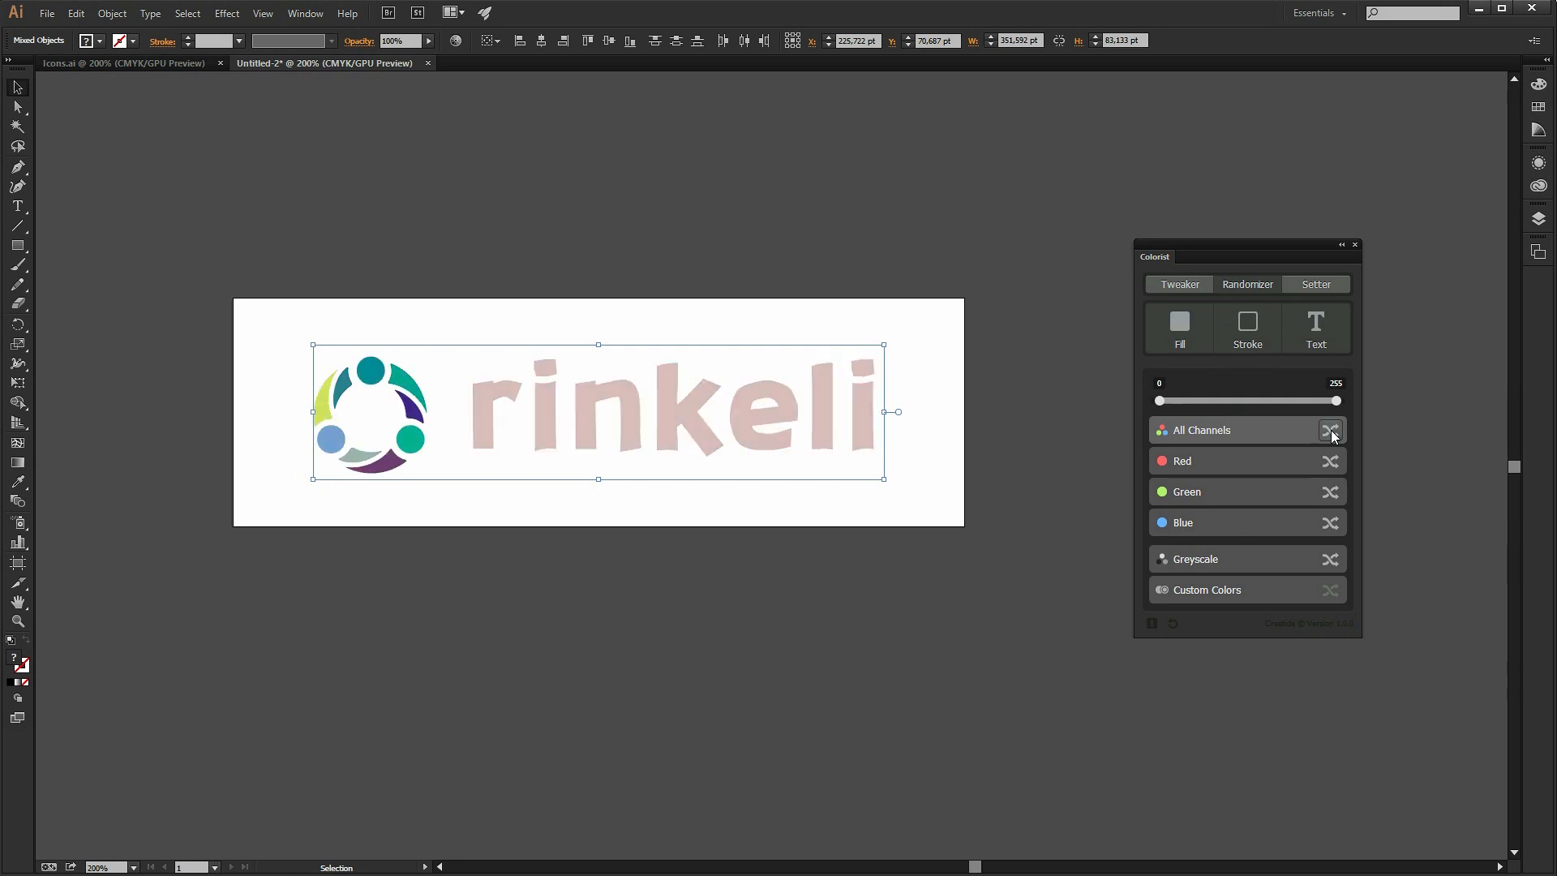
left_click(1332, 431)
left_click(1332, 431)
left_click(1332, 431)
left_click(1331, 431)
left_click(1331, 432)
Step: Raise the randomizer's minimum value and randomize all channels of the logo several times for light colors
left_click_drag(1162, 403, 1278, 417)
left_click(1333, 433)
left_click(1336, 435)
left_click(1338, 436)
left_click(1339, 439)
left_click(1339, 439)
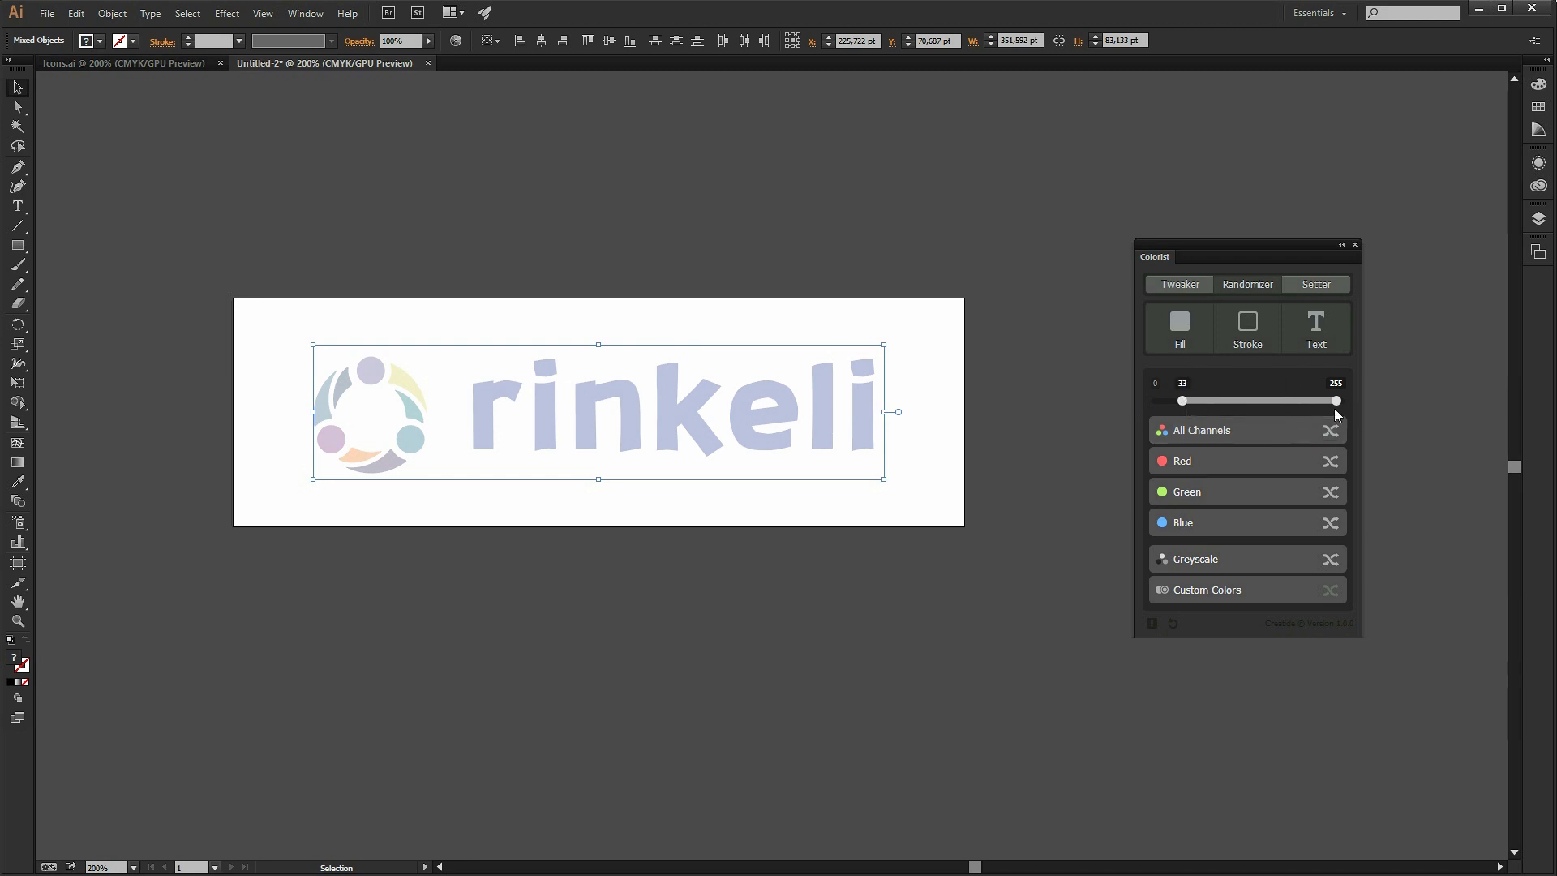
Step: Limit the randomizer range to 33–118 and randomize all channels of the logo for darker colors
left_click_drag(1237, 406, 1234, 407)
left_click(1326, 432)
left_click(1328, 433)
left_click(1330, 436)
left_click(1330, 436)
Step: Randomize the logo's red, green and blue channels individually within the 33–118 range
left_click(1333, 461)
left_click(1334, 462)
left_click(1335, 500)
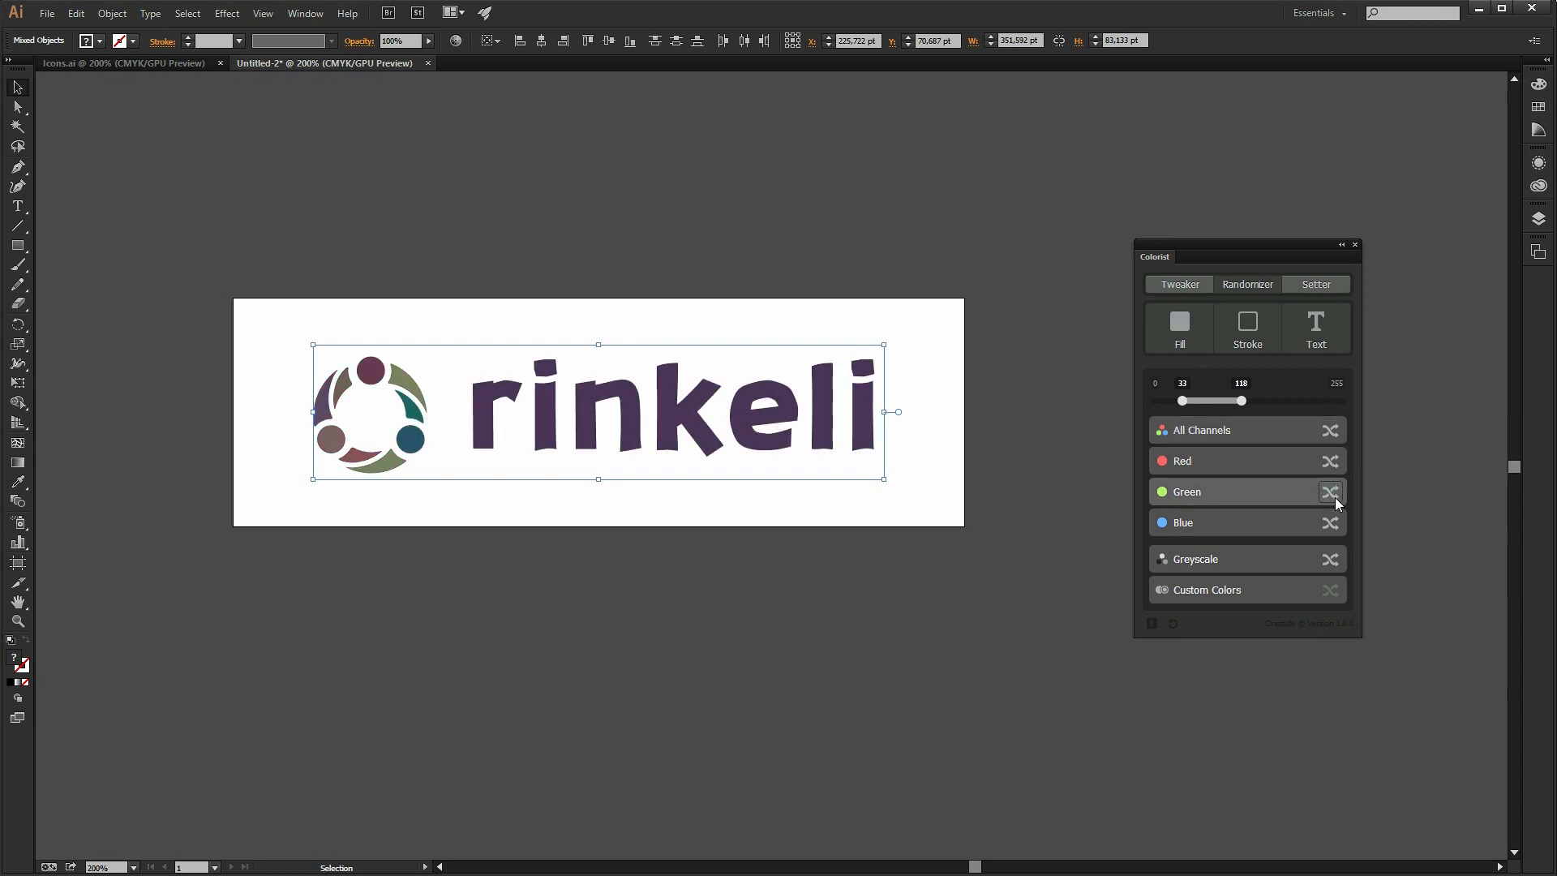
left_click(1333, 495)
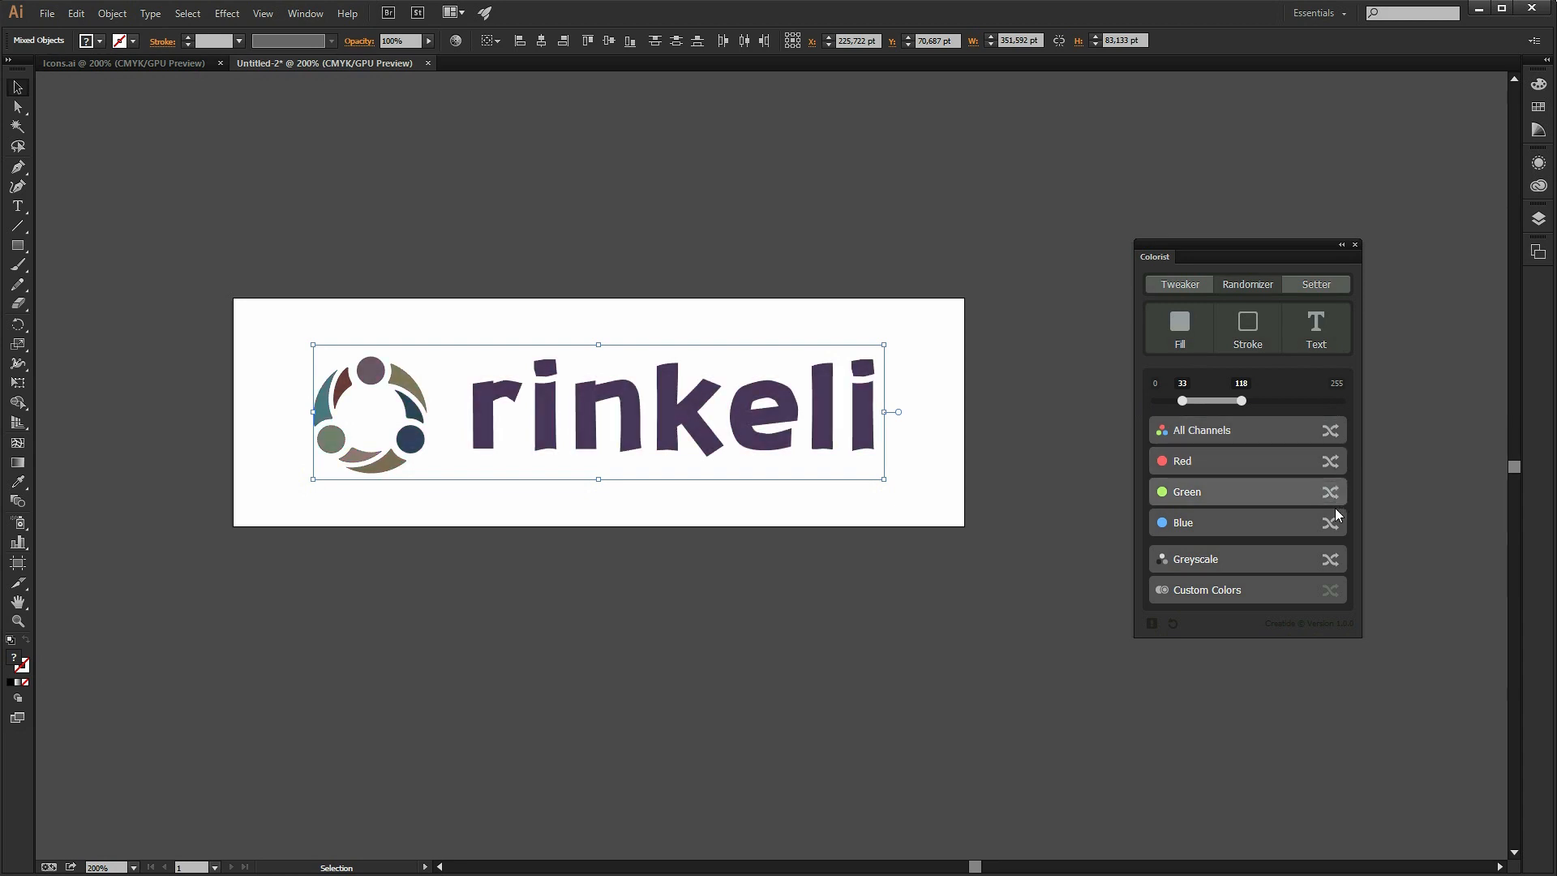
left_click(1331, 524)
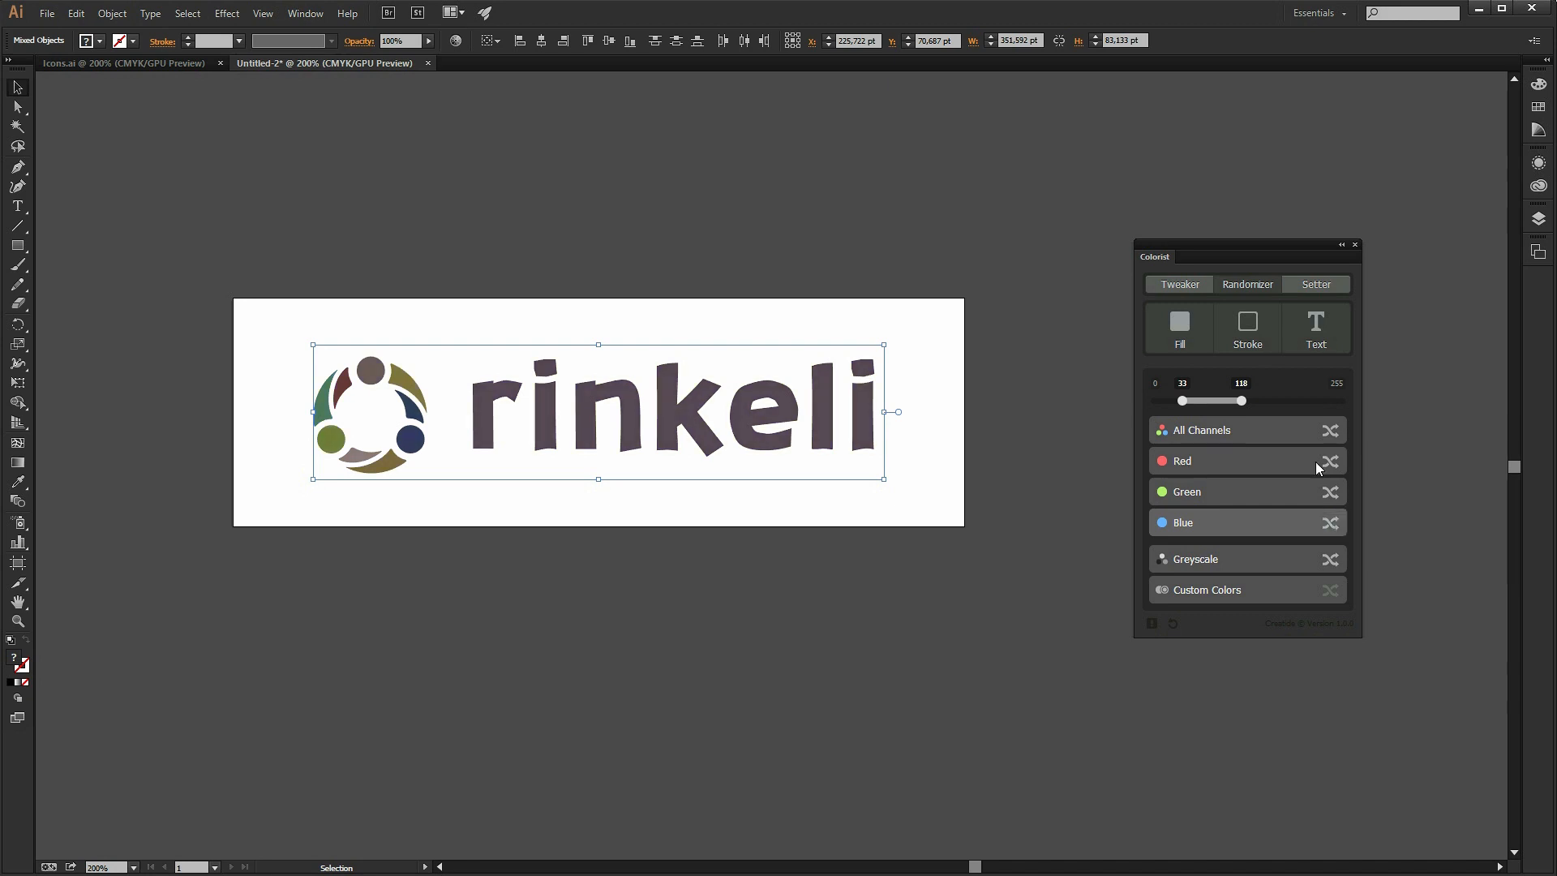
Step: Set the randomizer range to 150–240 and randomize all channels of the logo
left_click_drag(1183, 401, 1264, 401)
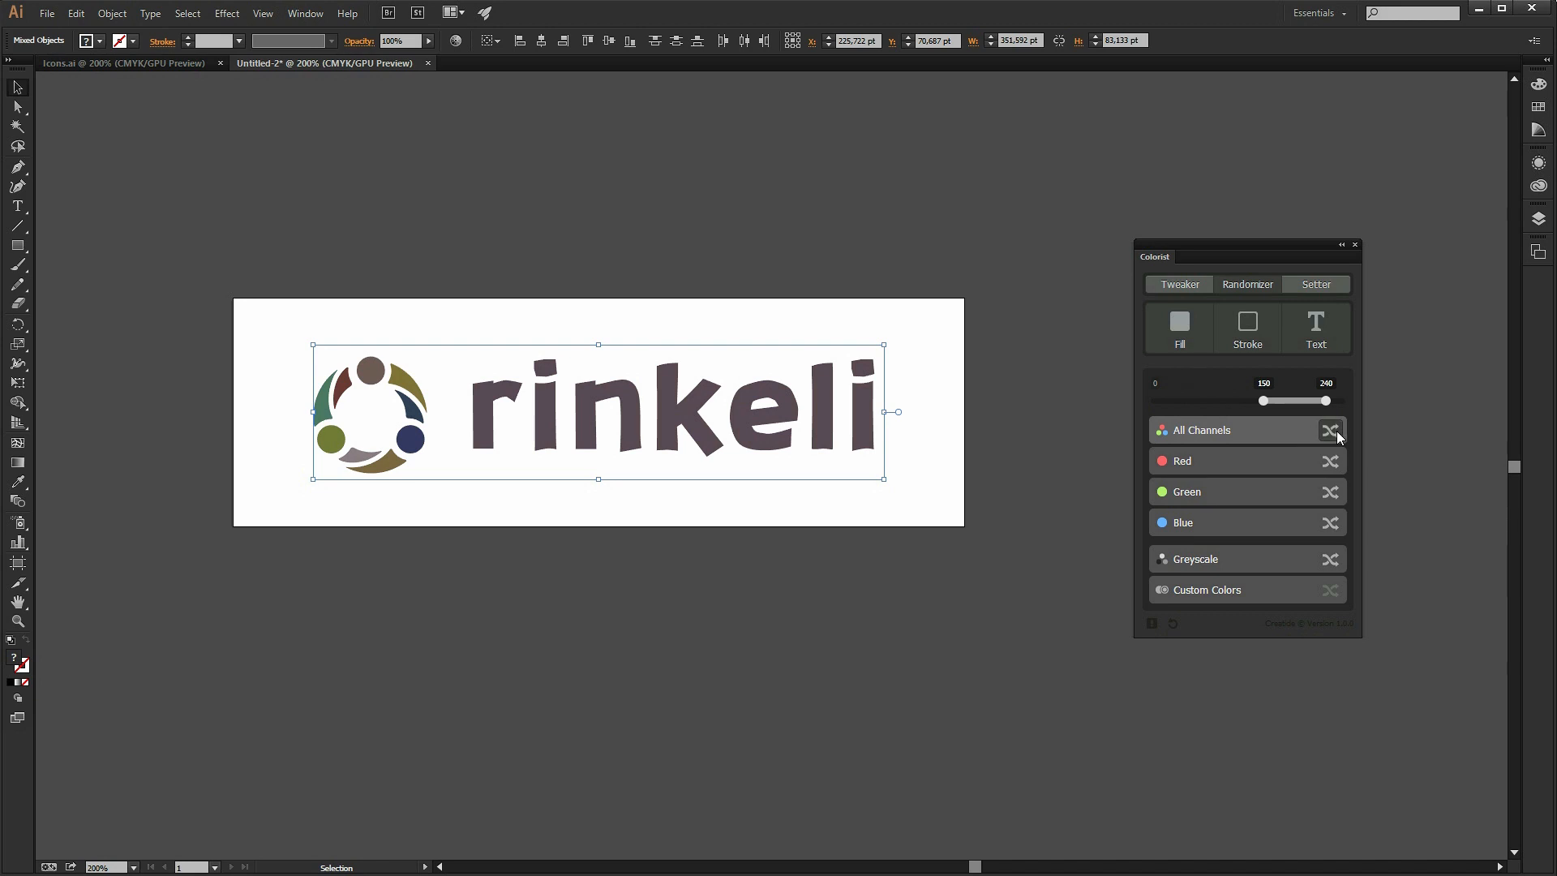
left_click(1330, 430)
left_click(1334, 433)
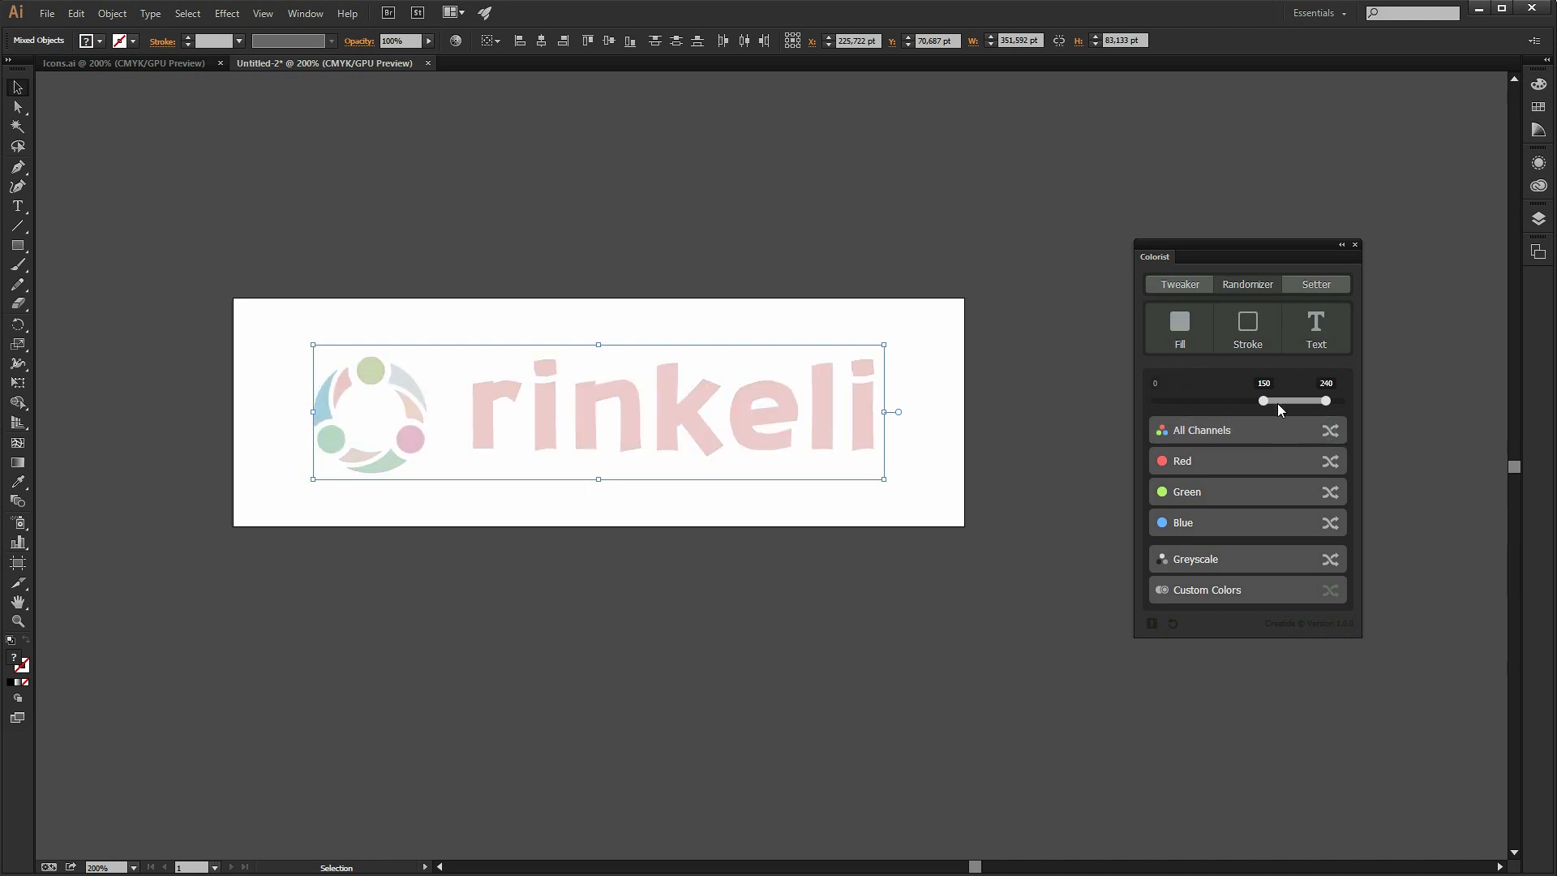
Step: Use the Tweaker at 10 on the rinkeli text only, raising all channels and lowering red
left_click(1179, 286)
left_click(1010, 378)
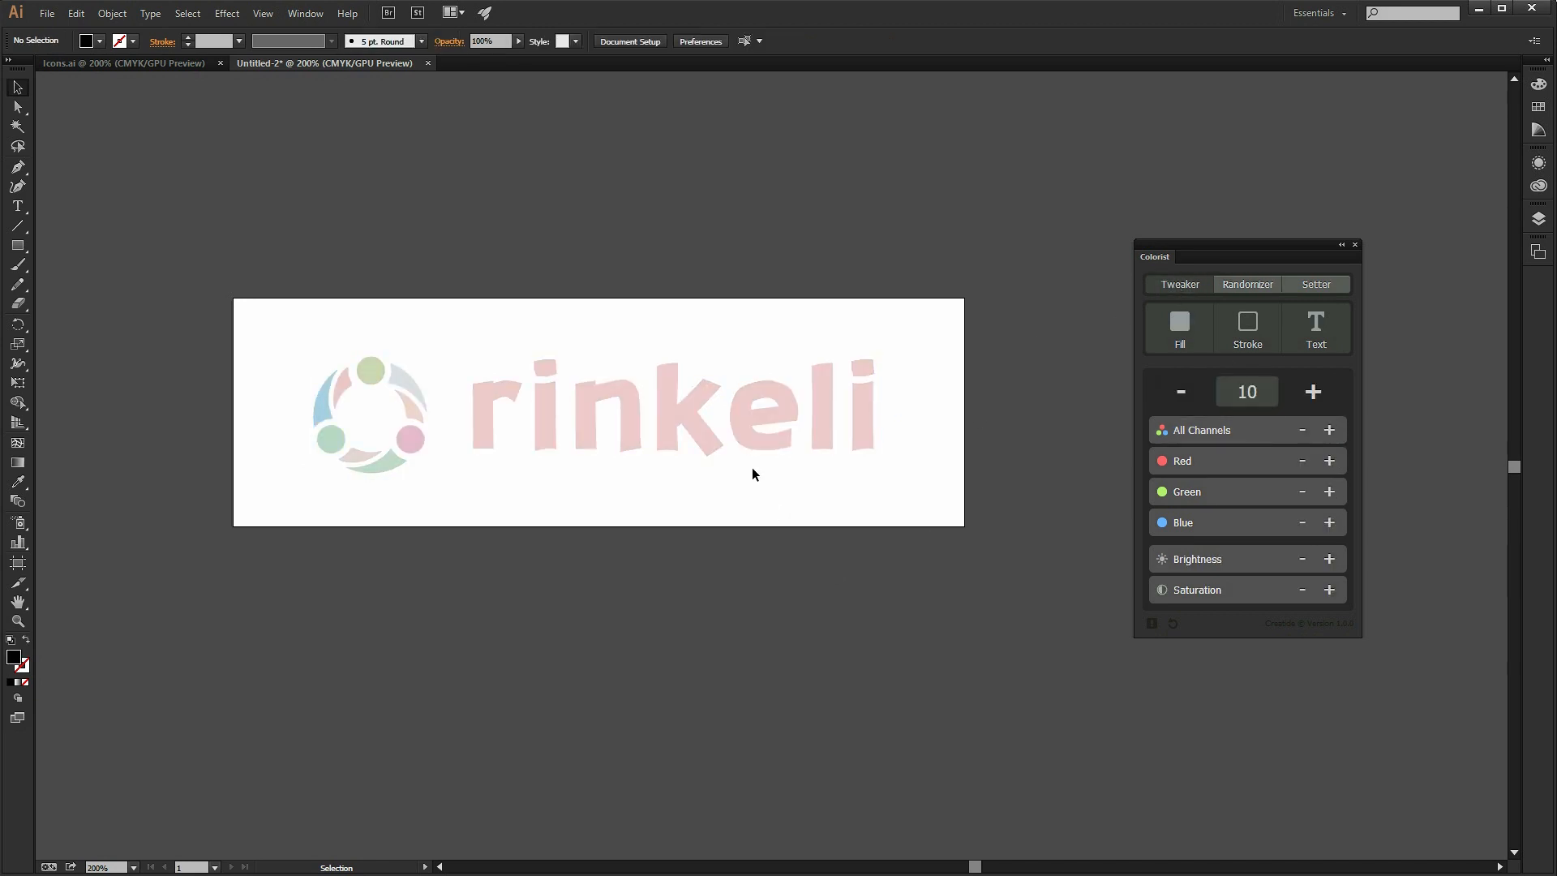
left_click(733, 420)
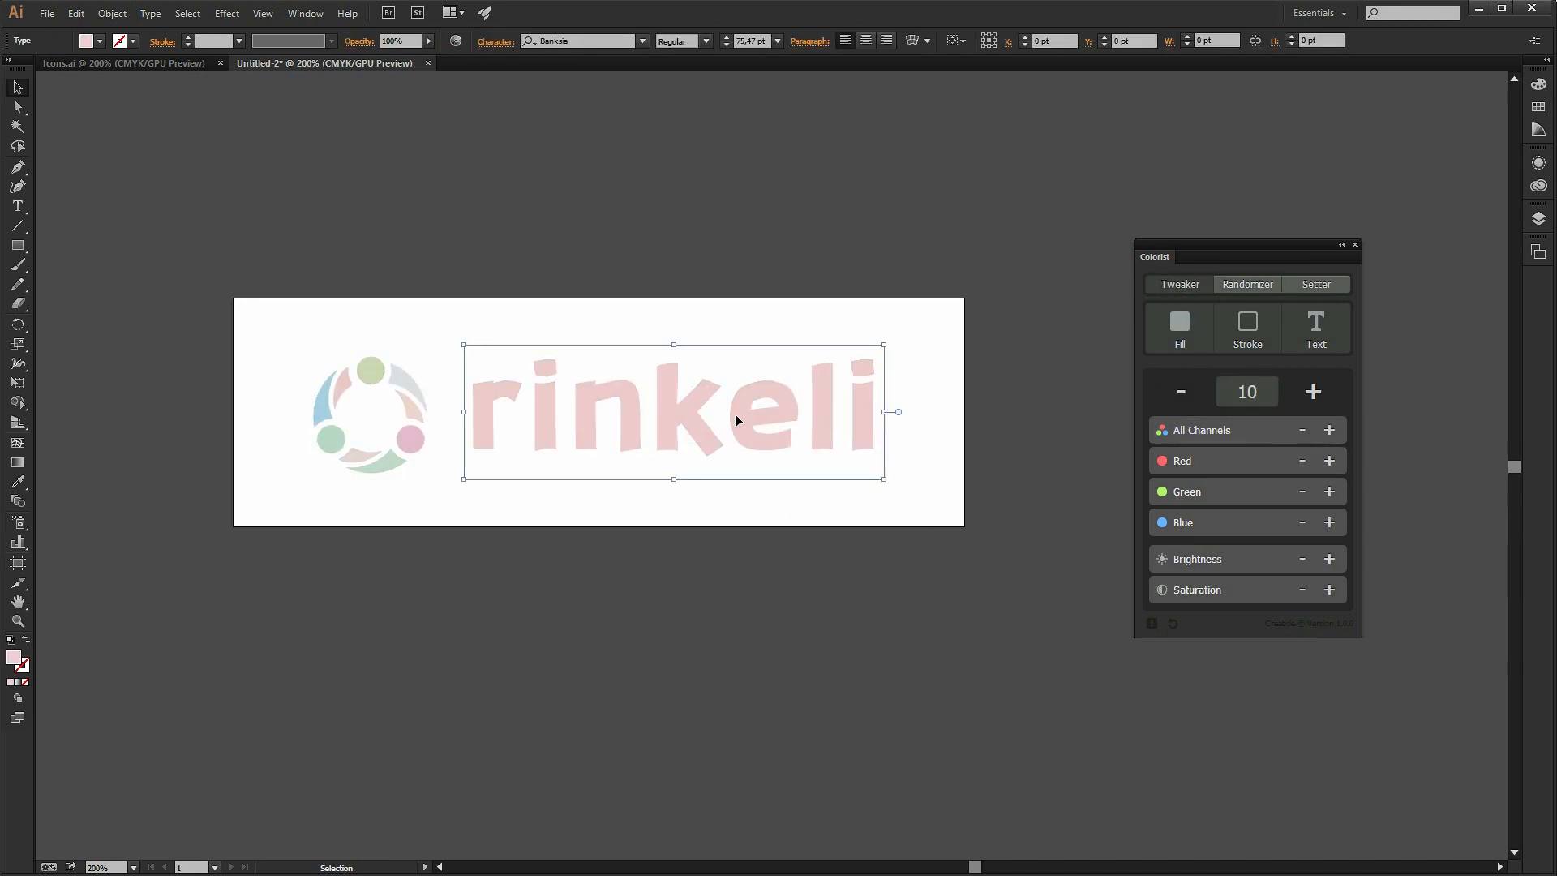
left_click(1329, 433)
left_click(1305, 468)
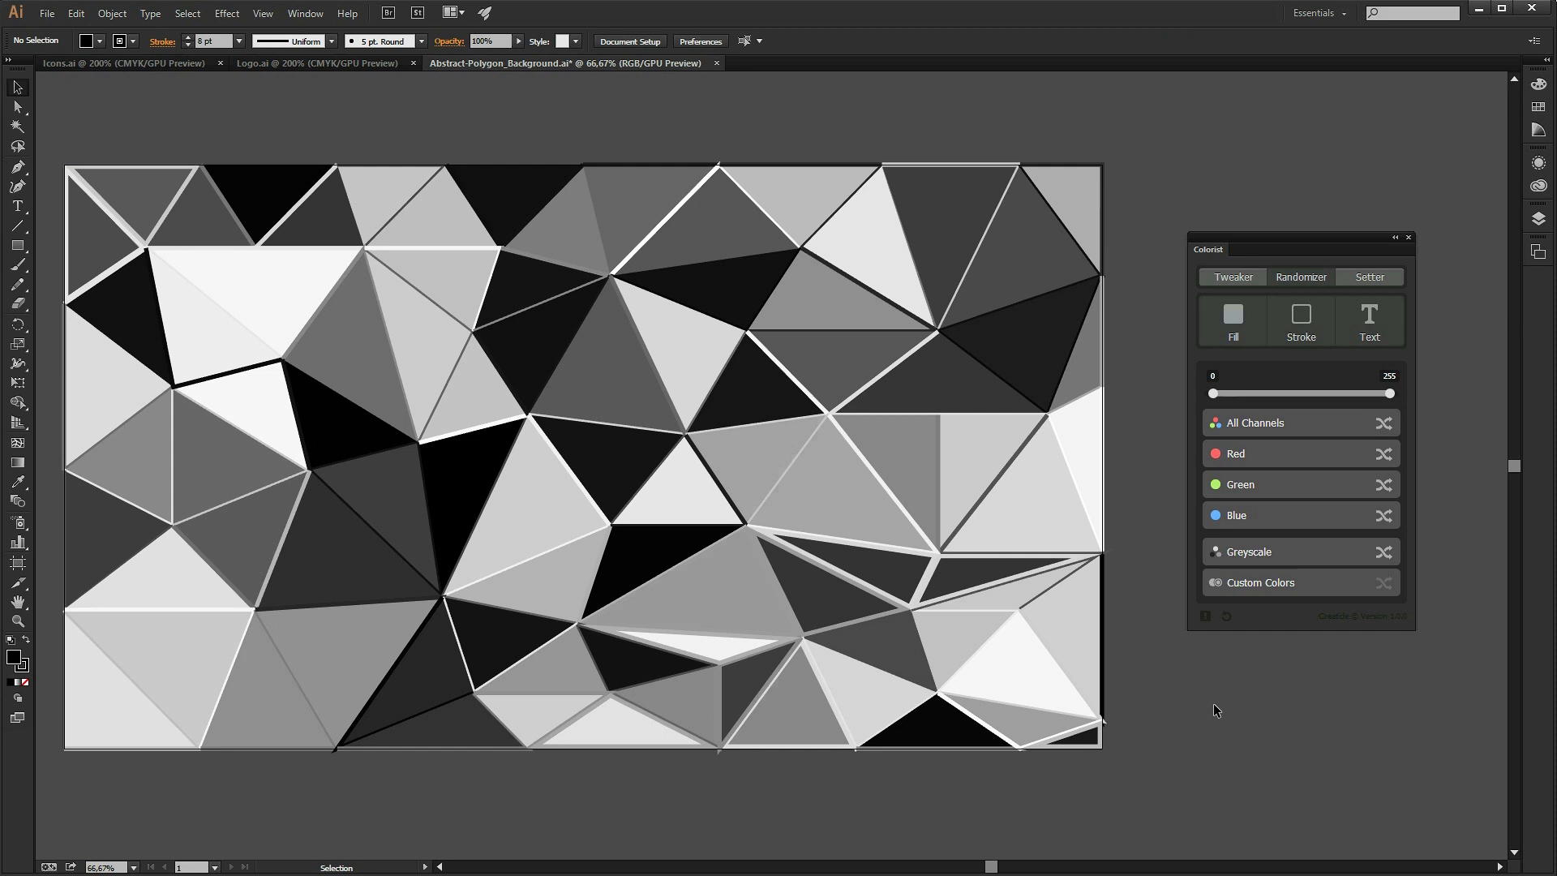
Step: Select the whole abstract polygon background and randomize all channels of its fills and strokes over the 0–255 range
key("ctrl+a")
left_click(1383, 426)
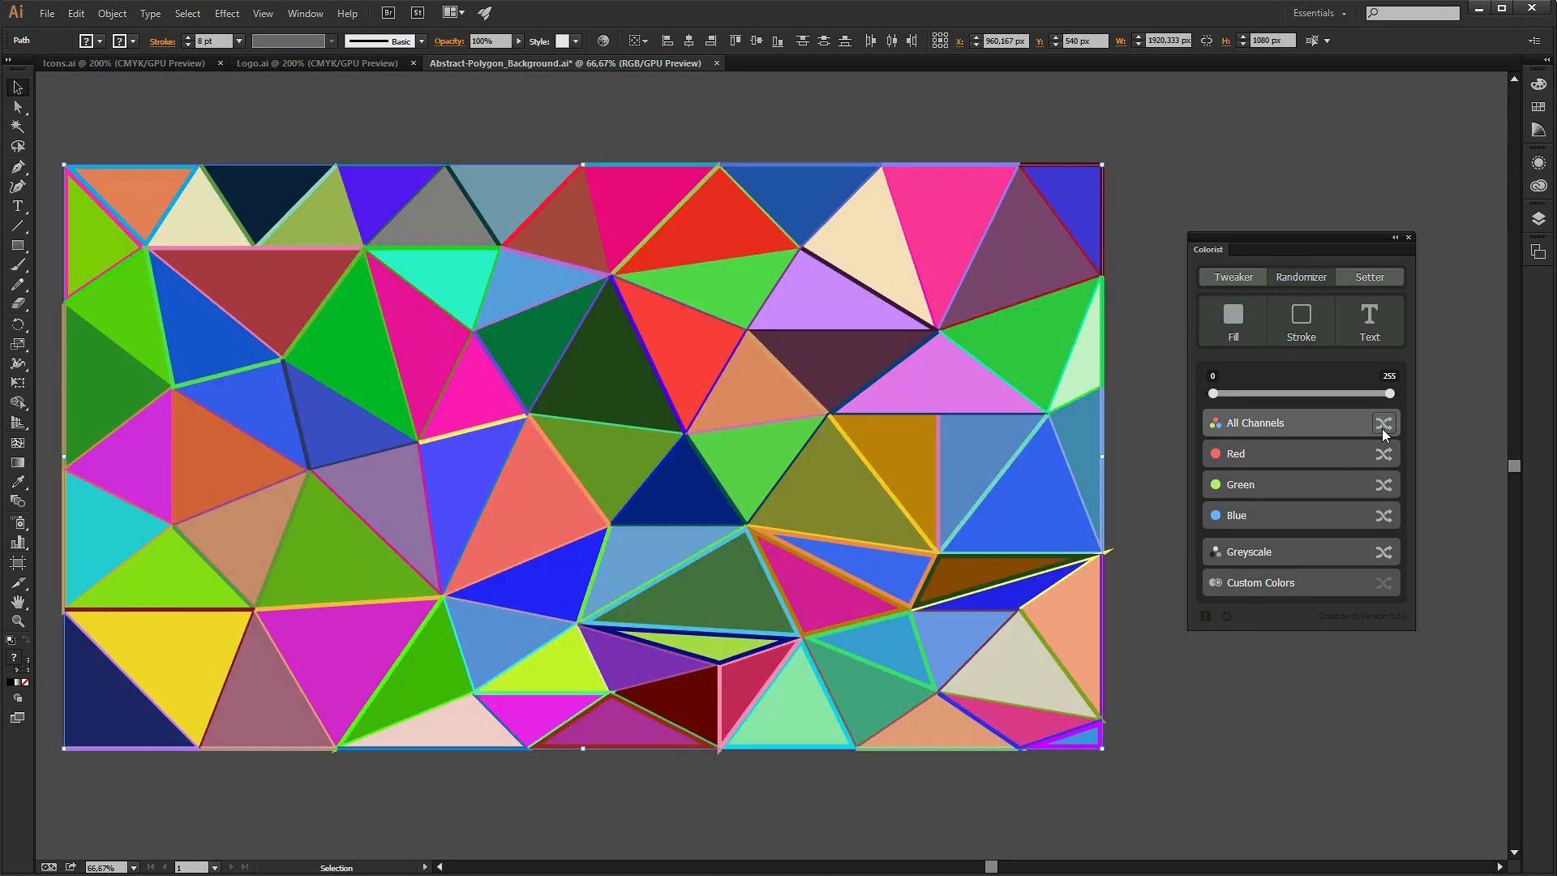
Step: Reshuffle all color channels of the polygon background a few more times over the full 0–255 range
left_click(1382, 425)
left_click(1383, 426)
left_click(1383, 426)
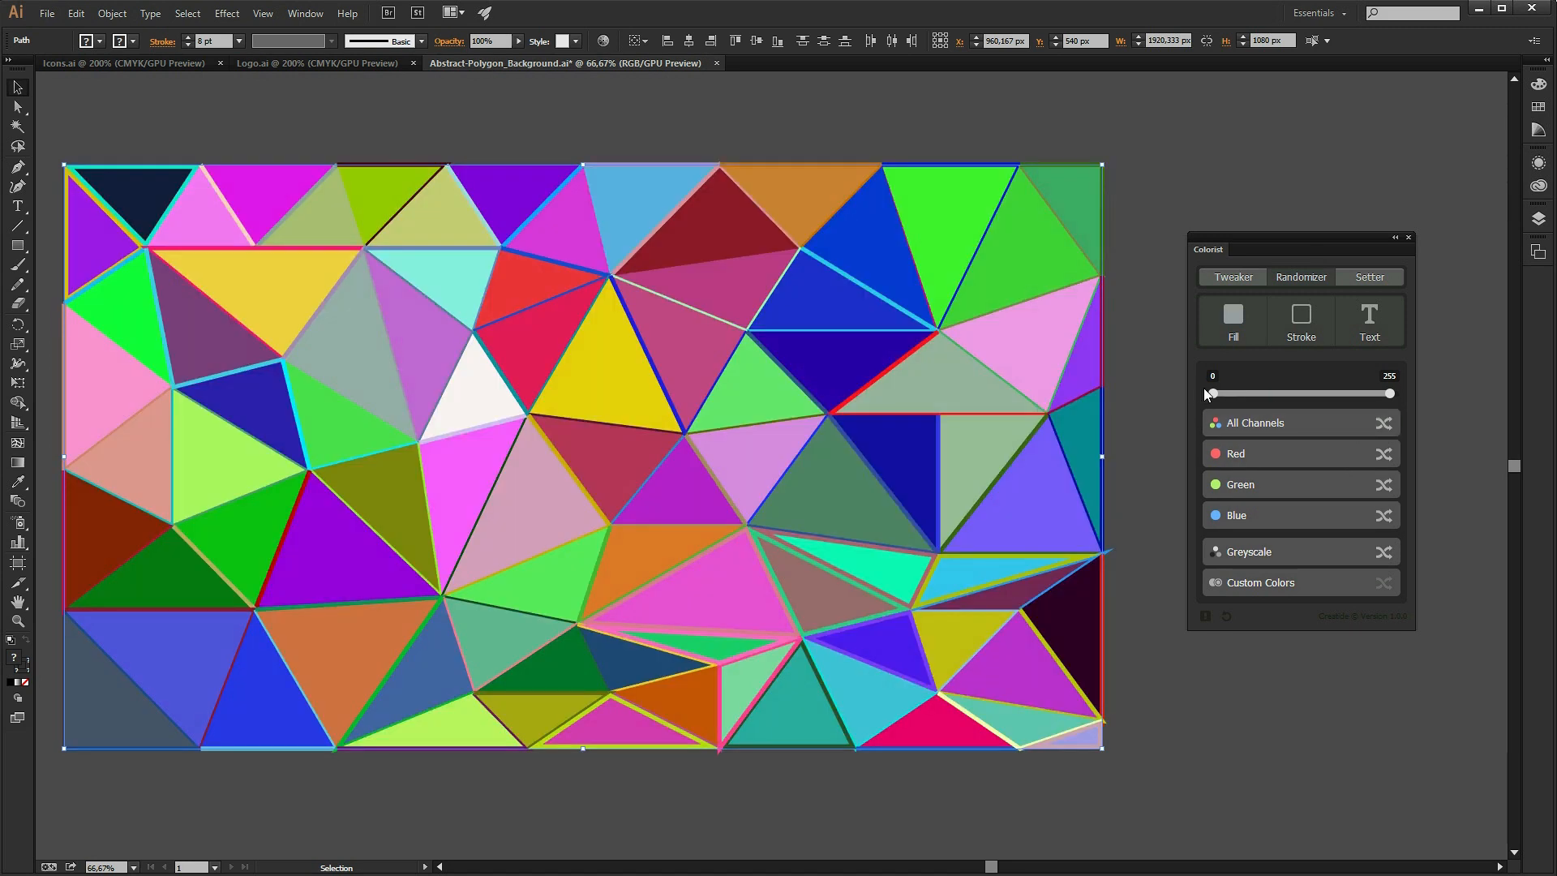
Step: Raise the randomizer's minimum to 141 and randomize all channels of the polygon background within 141–255
left_click_drag(1221, 400, 1311, 394)
left_click(1383, 427)
left_click(1384, 427)
left_click(1383, 427)
Step: Randomize only the red channel of the polygon background repeatedly within the 141–255 range
left_click(1390, 455)
left_click(1390, 455)
left_click(1389, 455)
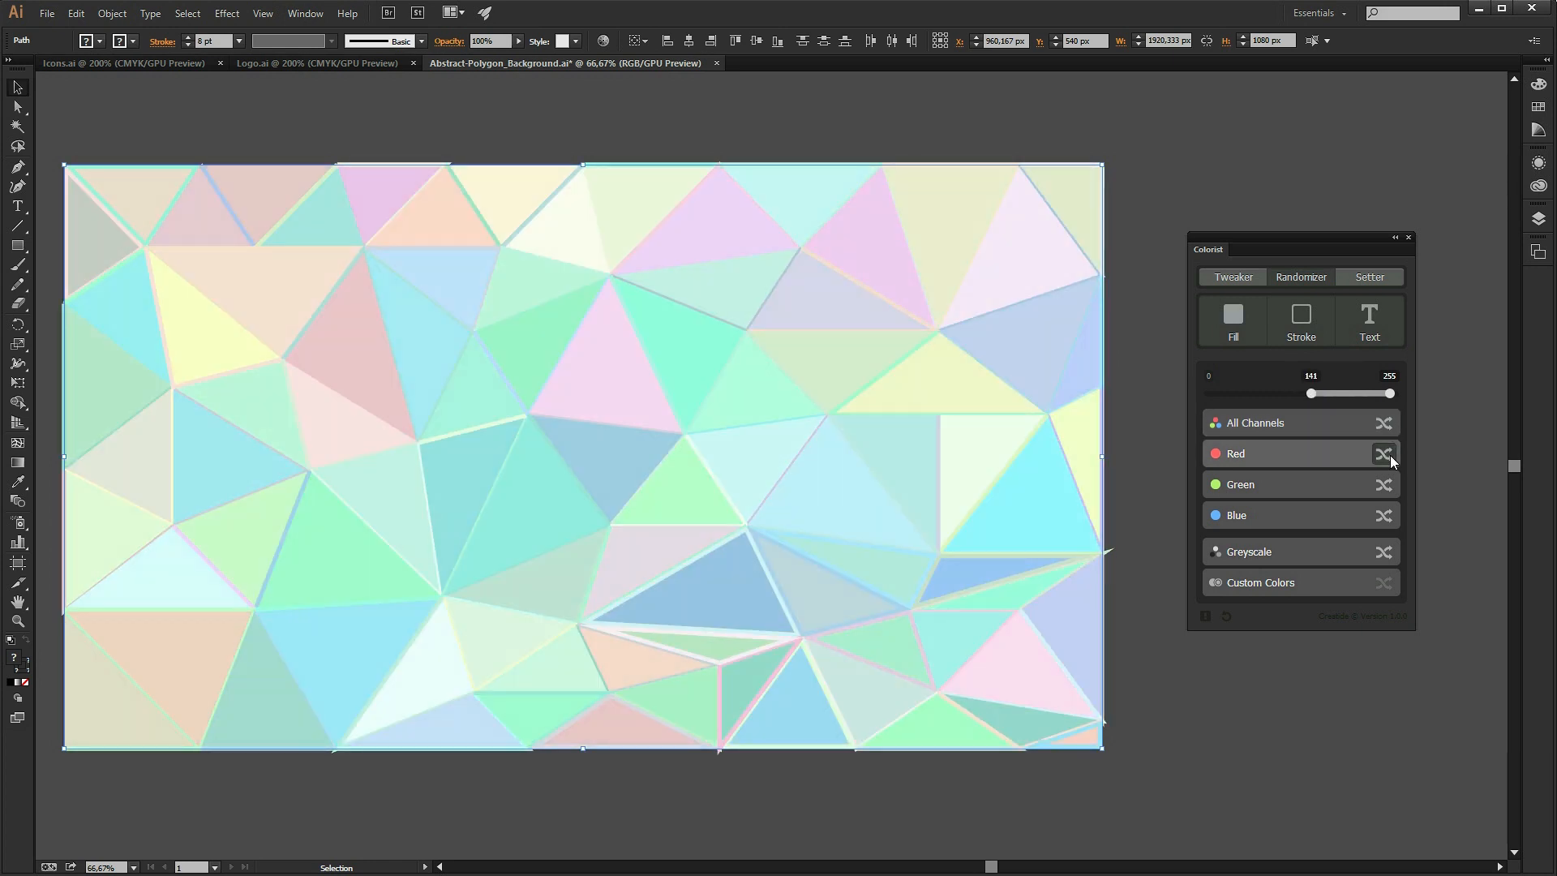
left_click(1389, 455)
left_click(1389, 455)
left_click(1389, 454)
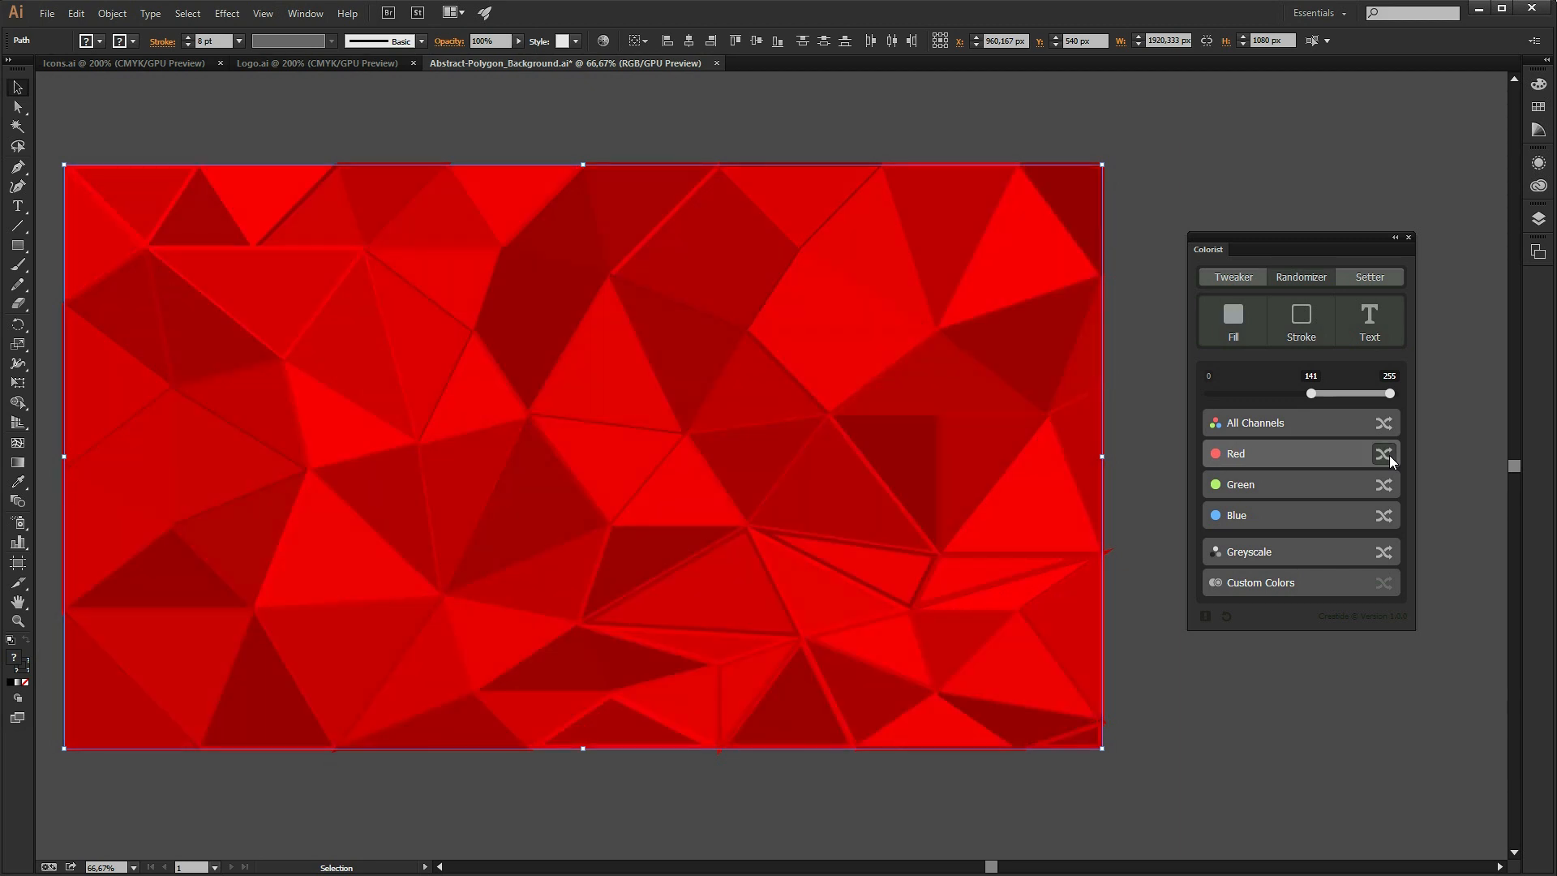
left_click(1389, 455)
Step: Randomize the polygon background's green channel and its blue channel separately, several times each, within the 141–255 range
left_click(1386, 489)
left_click(1387, 490)
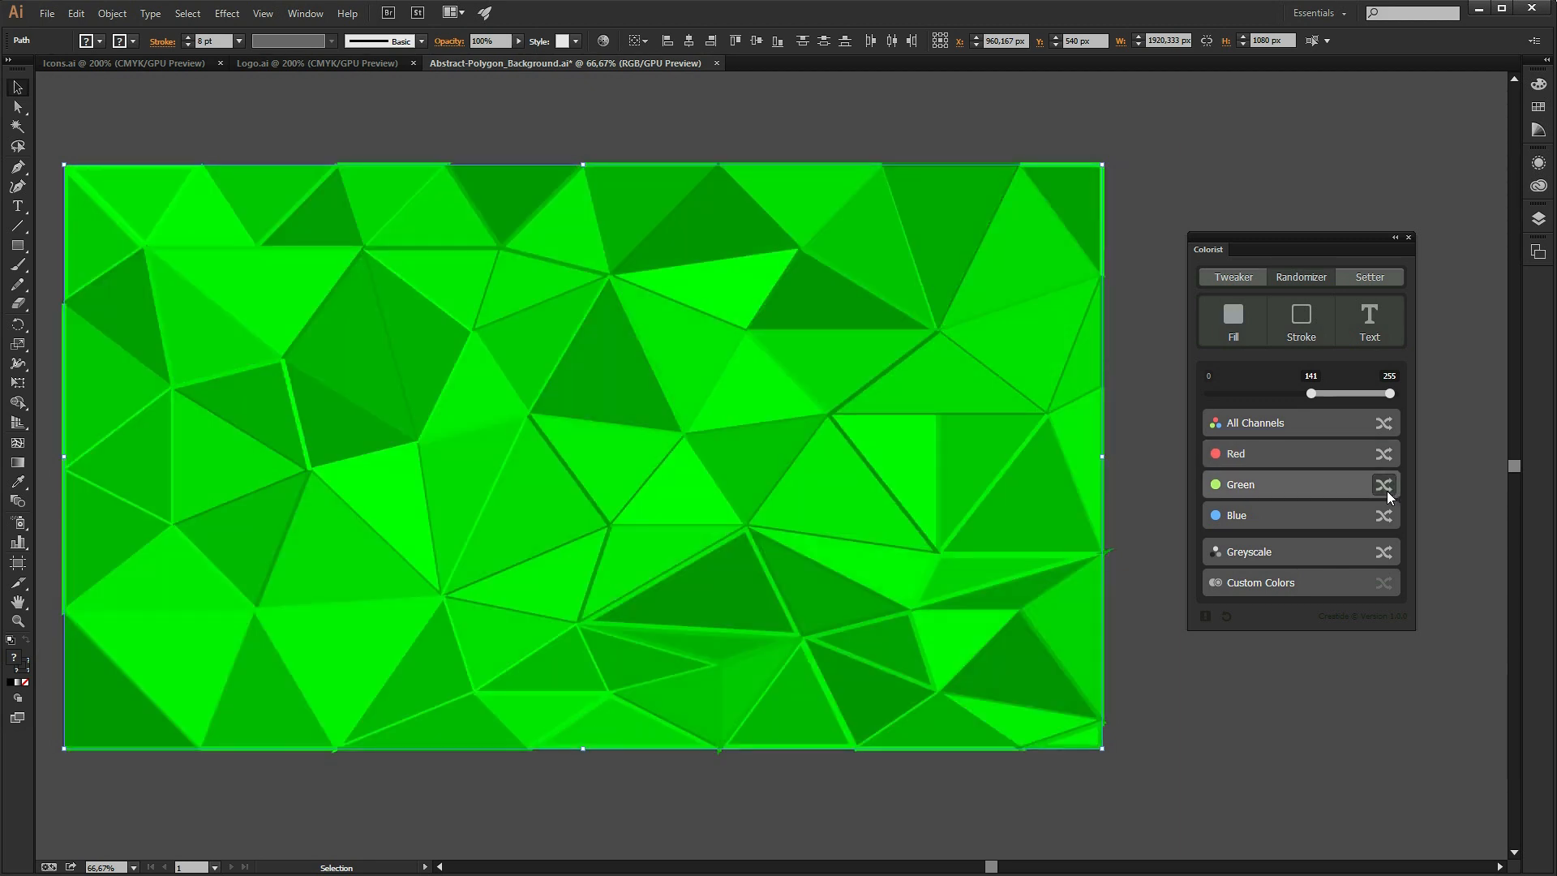
left_click(1389, 494)
left_click(1388, 494)
left_click(1387, 521)
left_click(1387, 521)
left_click(1387, 522)
left_click(1386, 522)
left_click(1386, 522)
Step: Lower the randomizer's maximum to 229 and randomize the polygon background in greyscale several times
left_click_drag(1390, 395, 1371, 395)
left_click(1383, 552)
left_click(1383, 553)
left_click(1383, 552)
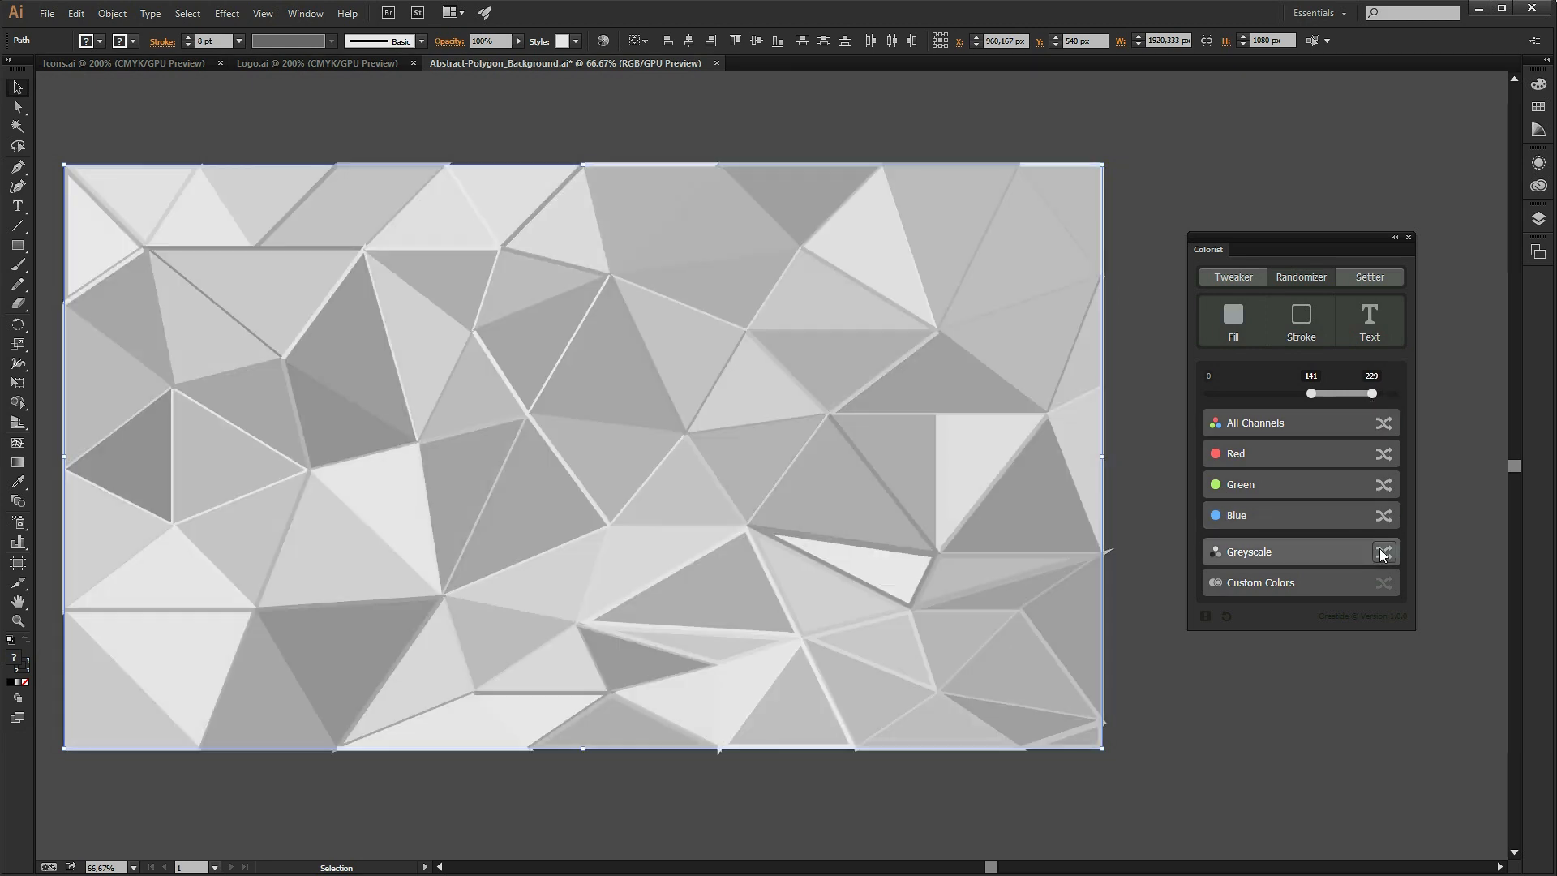
left_click(1383, 553)
left_click(1383, 552)
left_click(1383, 553)
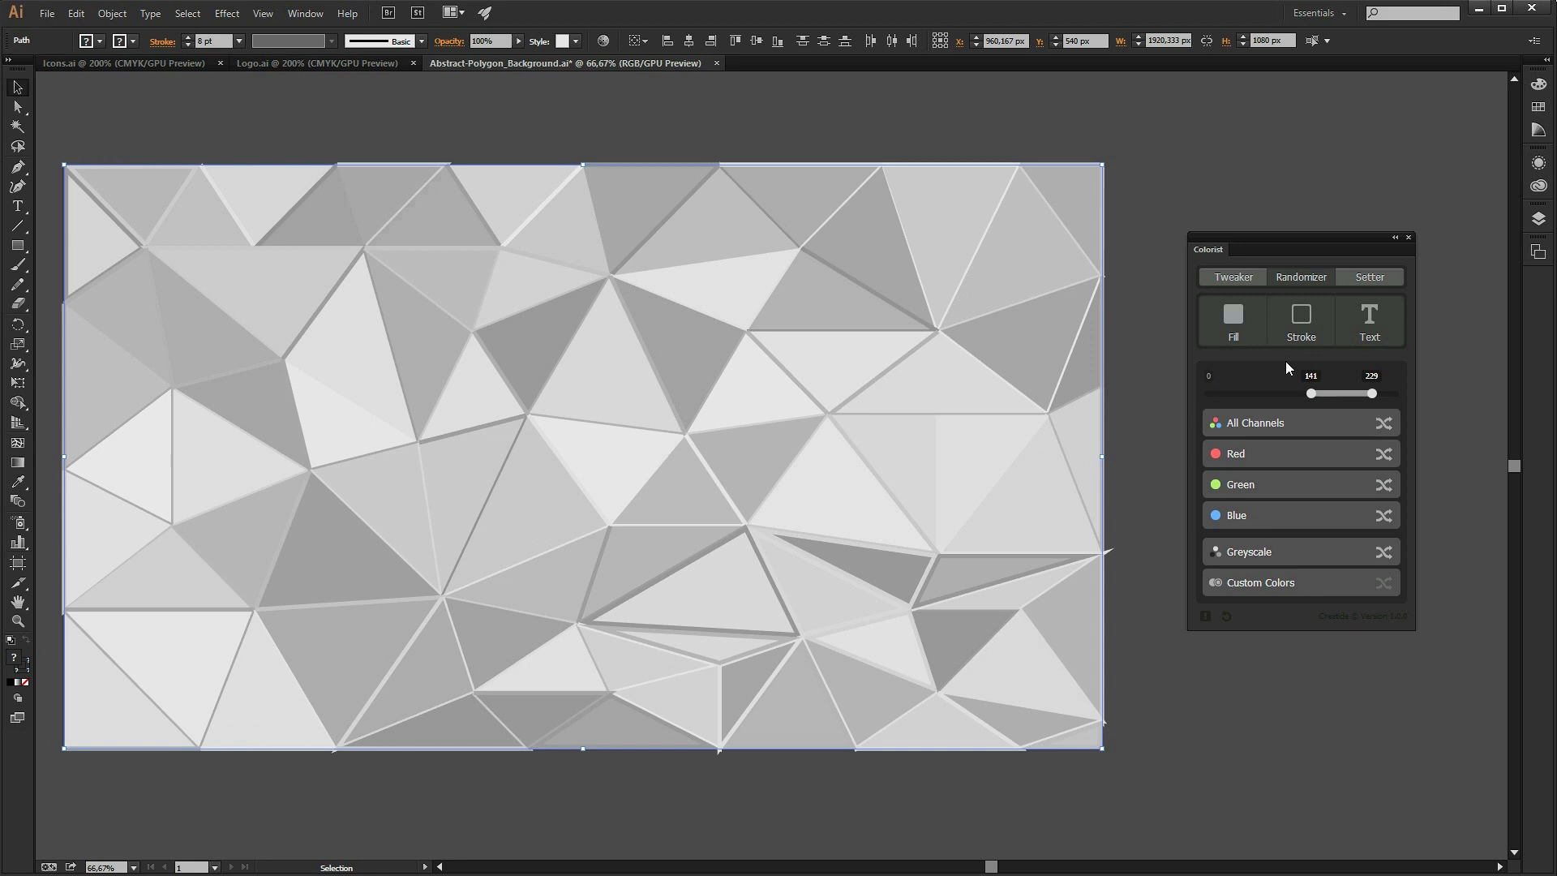
Step: Exclude text from the recoloring and randomize the red channel of the polygon background several times within 141–229
left_click(1370, 320)
left_click(1382, 456)
left_click(1381, 456)
left_click(1381, 455)
left_click(1382, 456)
Step: Limit the recoloring to fills and randomize the green and blue channels of the polygon background
left_click(1243, 324)
left_click(1383, 485)
left_click(1384, 487)
left_click(1383, 516)
left_click(1384, 516)
left_click(1383, 516)
Step: Randomize all channels of the polygon fills within 141–229, and randomize the fills in greyscale
left_click(1385, 423)
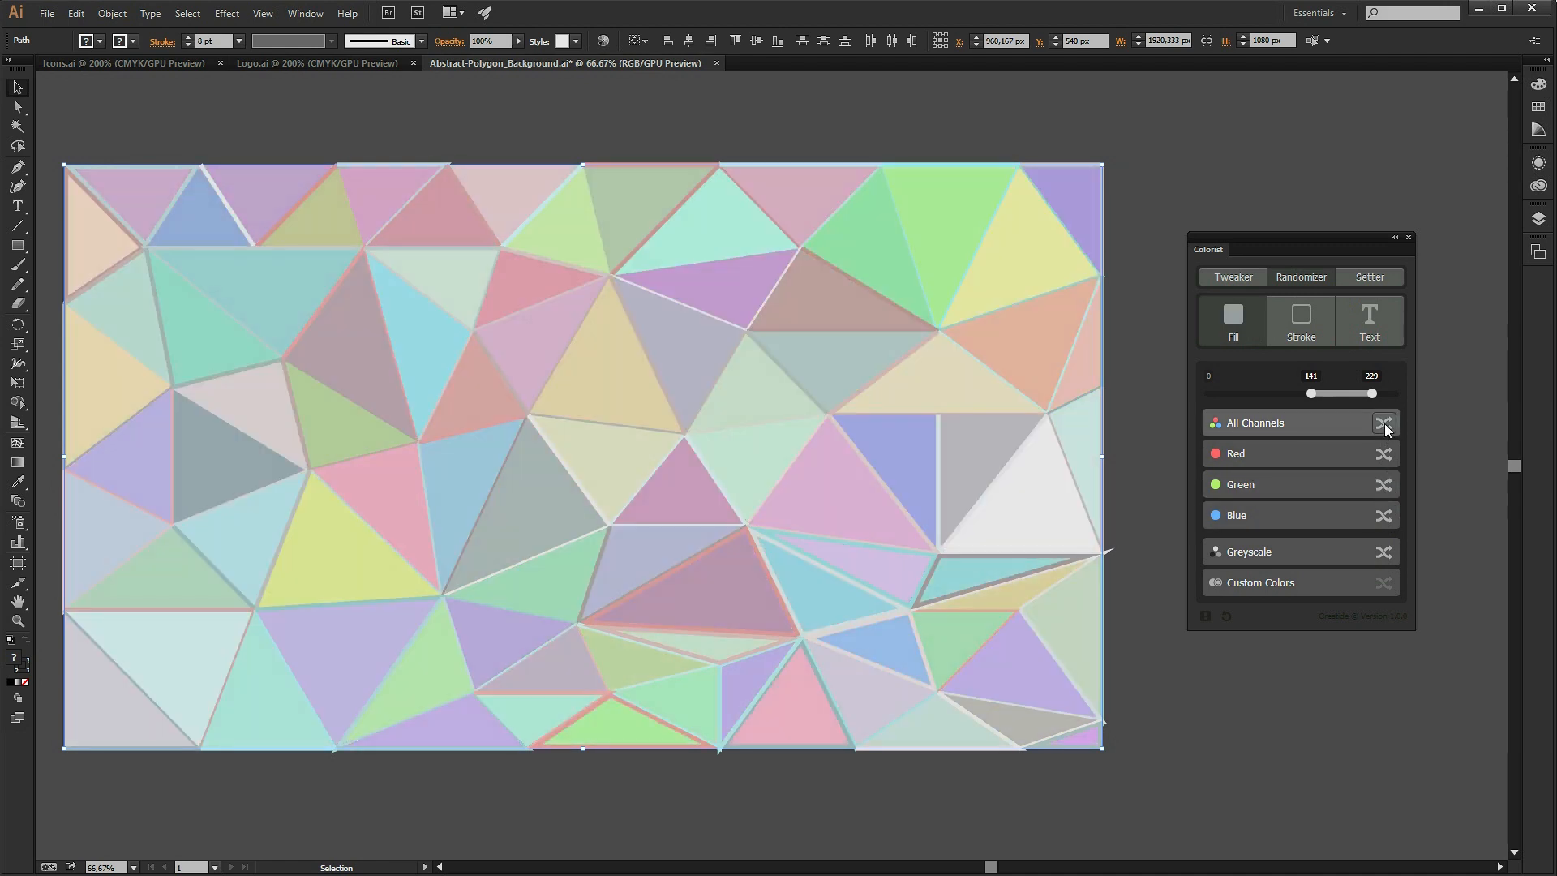
left_click(1385, 423)
left_click(1384, 552)
left_click(1384, 552)
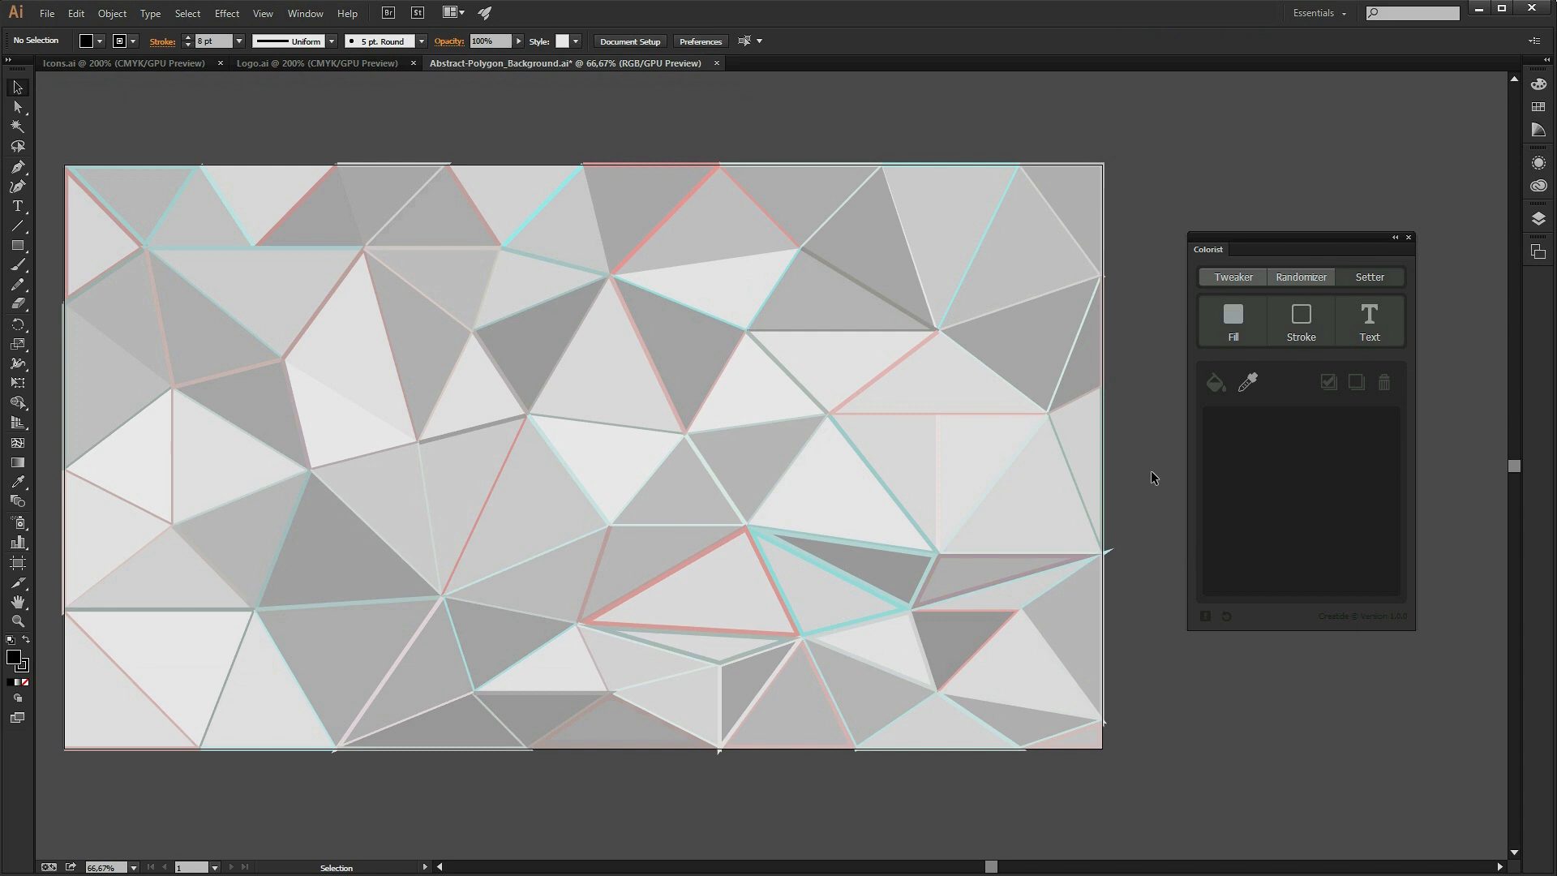
Step: Select the whole polygon background and collect its colors as swatches in the Setter
key("ctrl+a")
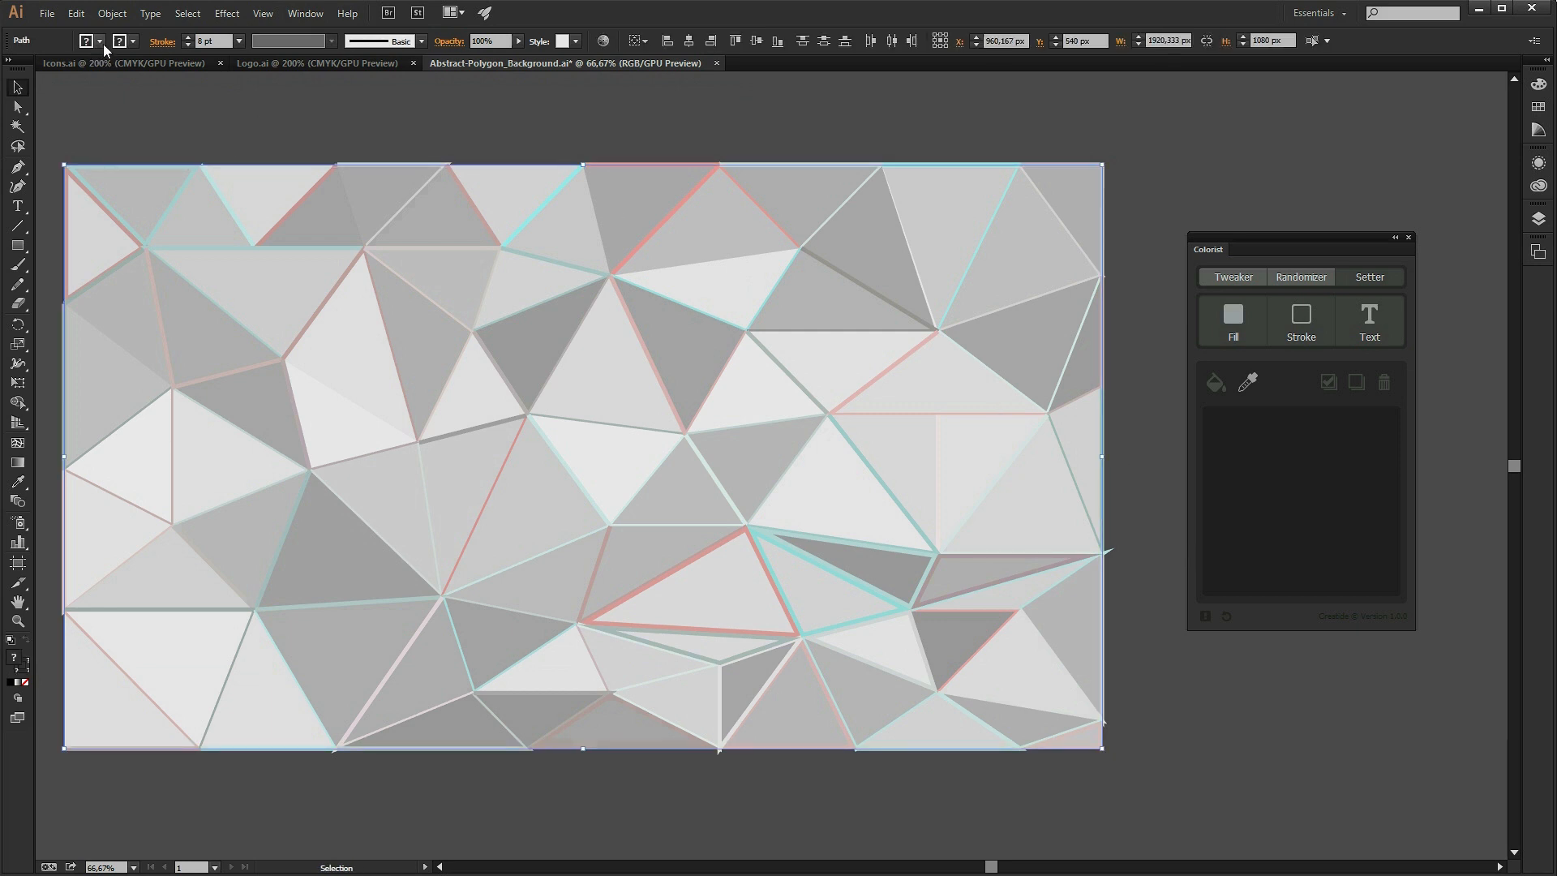
left_click(1246, 382)
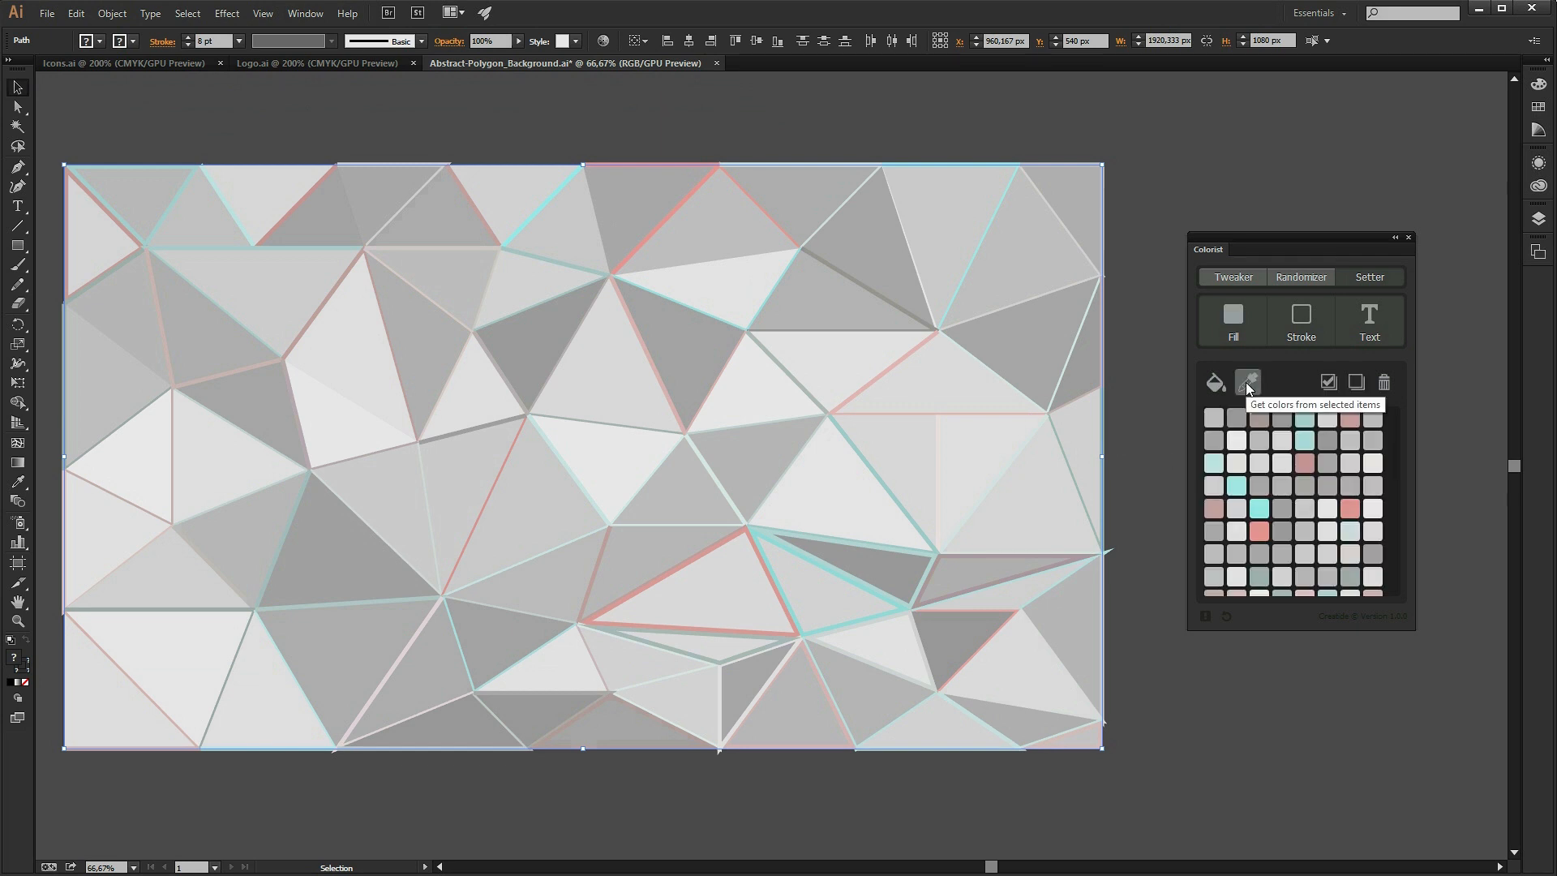
Step: Use the Setter to apply the light teal swatch to all polygon strokes and the dusty pink swatch to all fills
left_click(1304, 418)
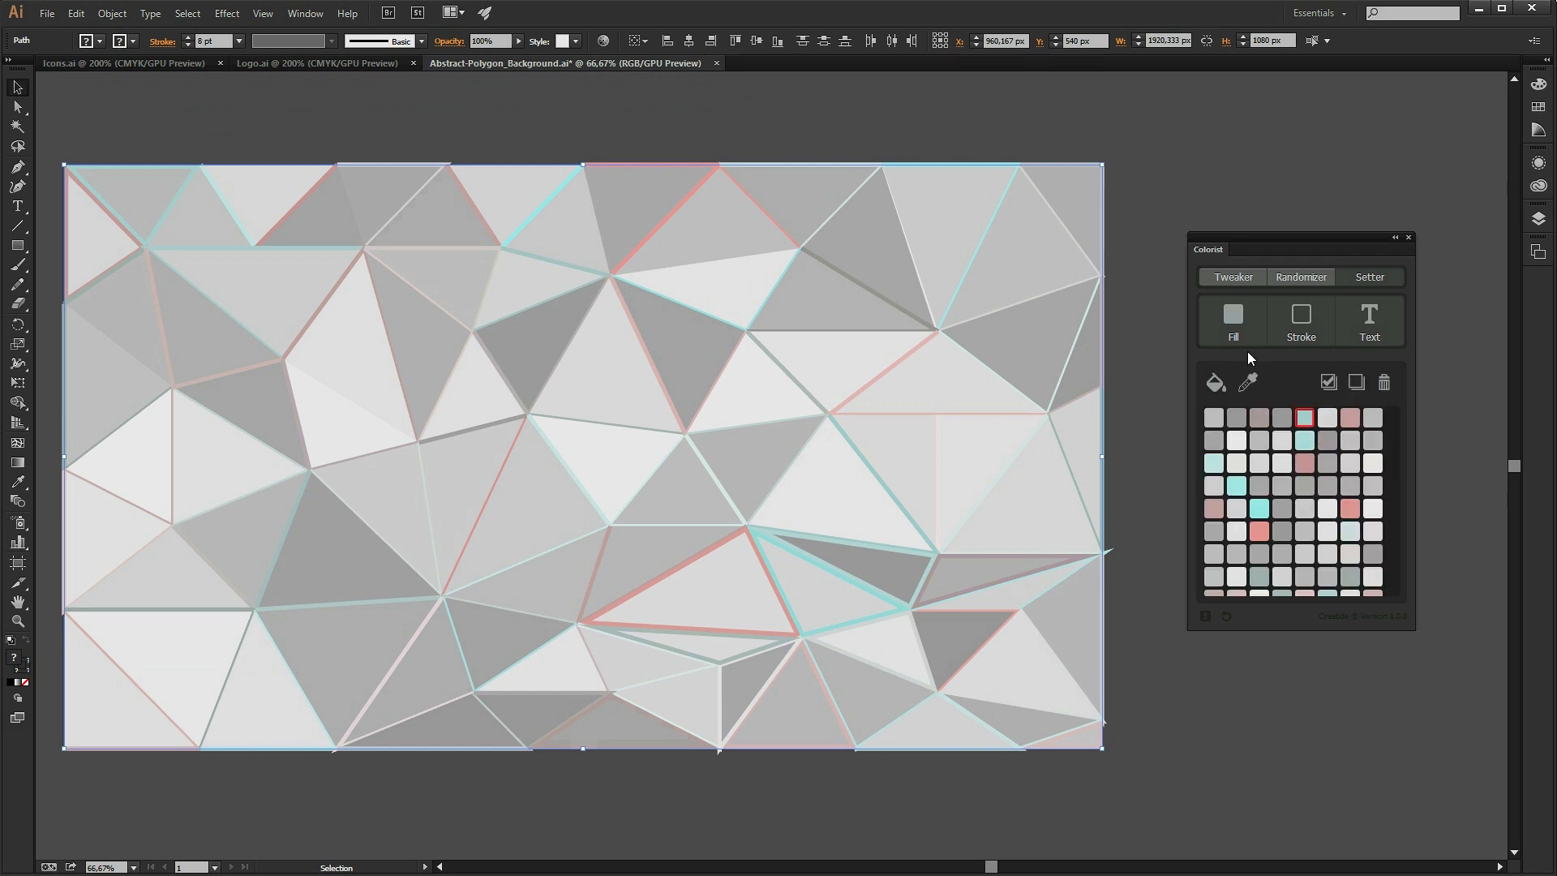
left_click(1214, 387)
left_click(1304, 419)
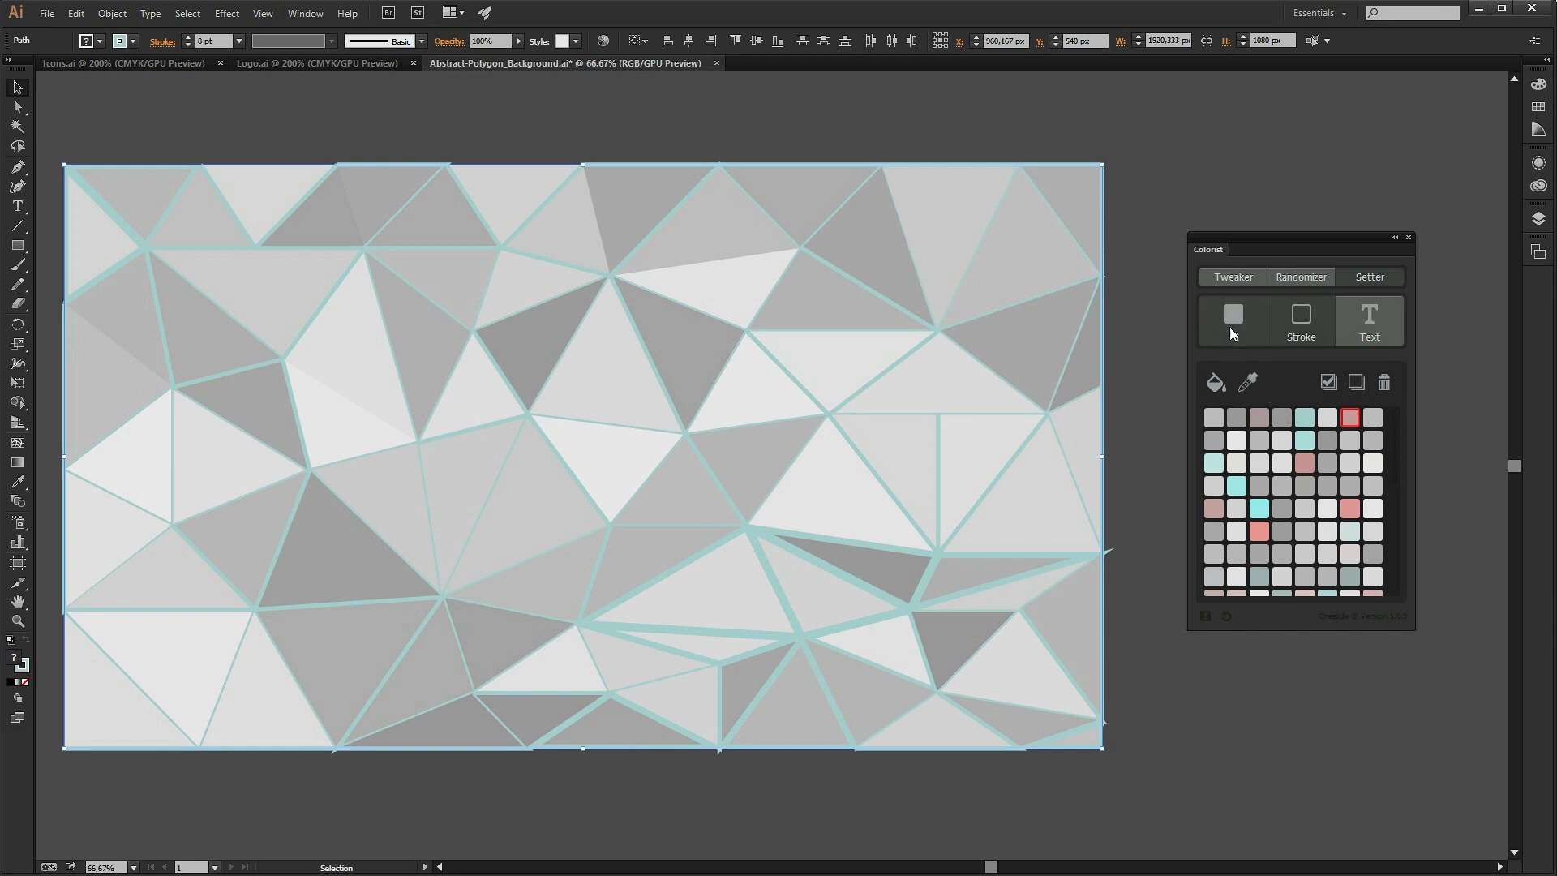
left_click(1208, 388)
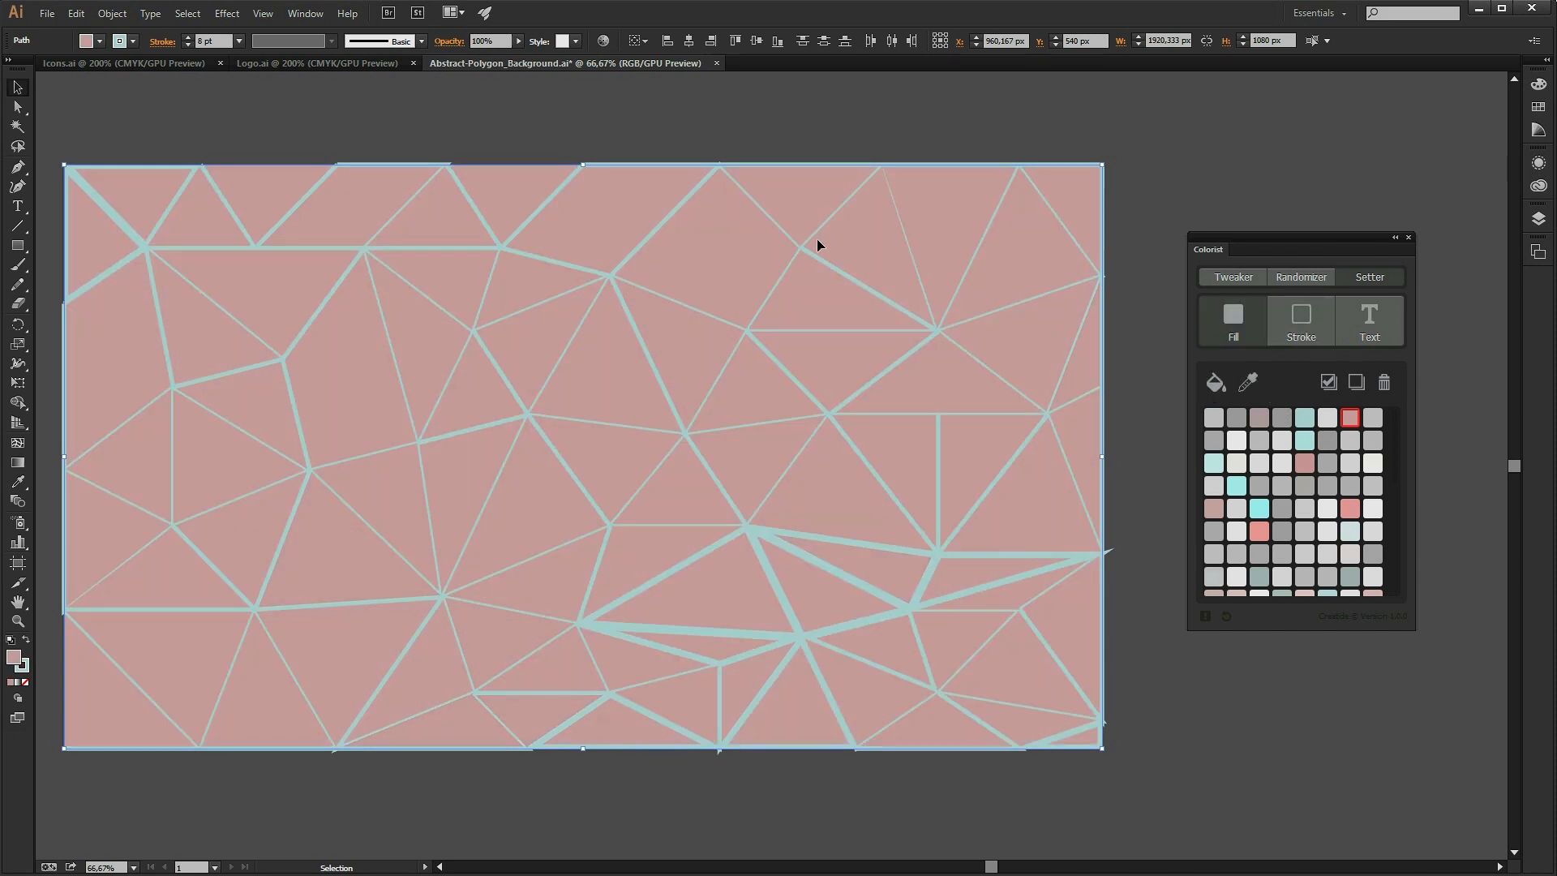
Step: In Logo.ai, select the circular emblem and add its colors to the Setter swatches
left_click(358, 63)
left_click(369, 377)
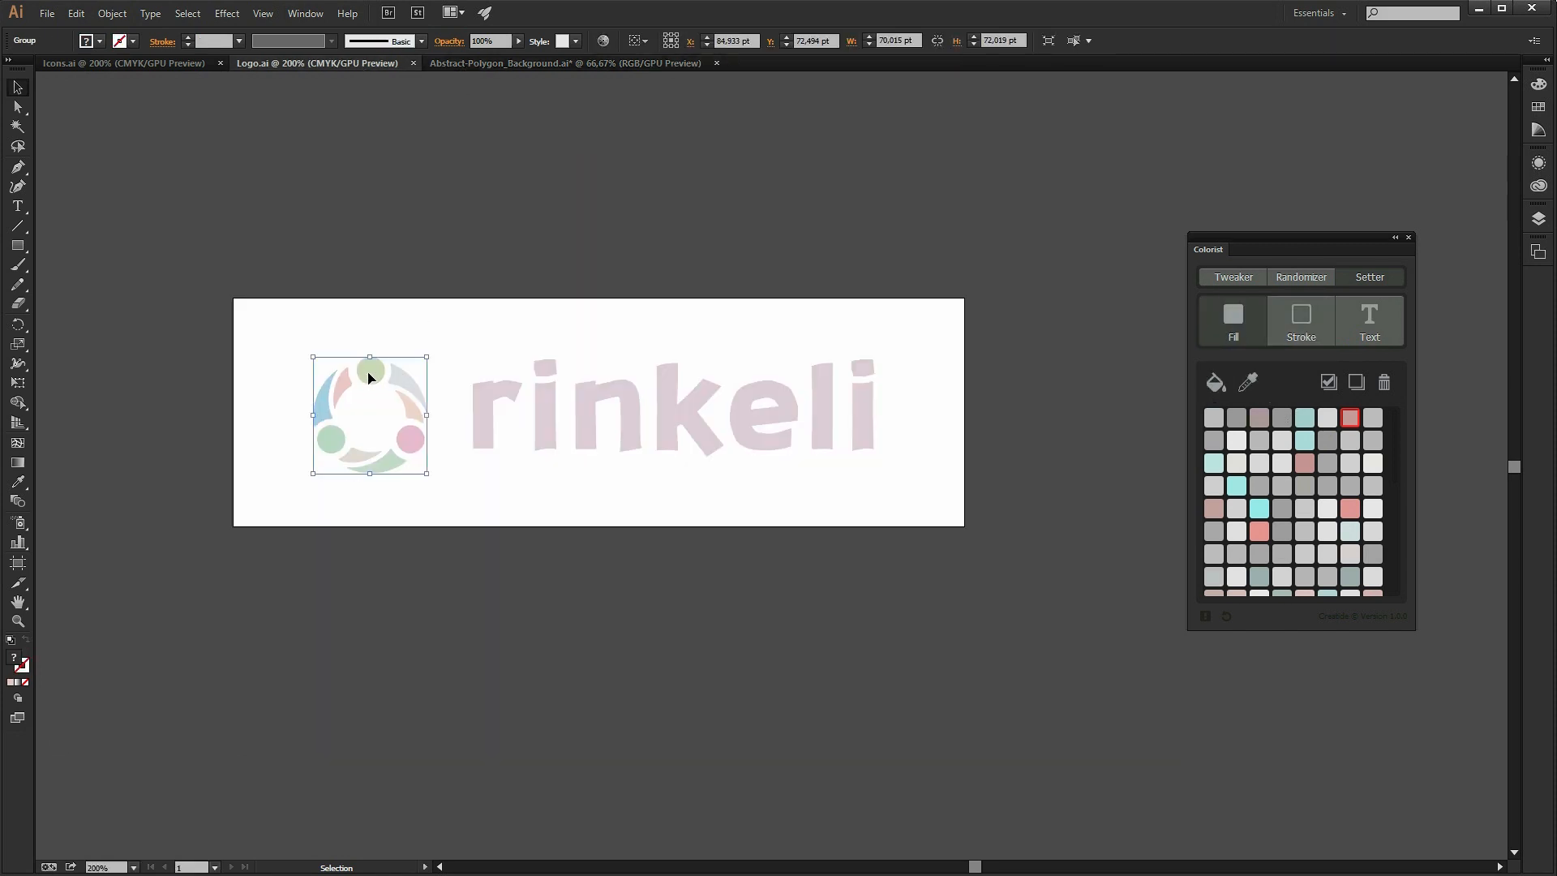
left_click(1247, 381)
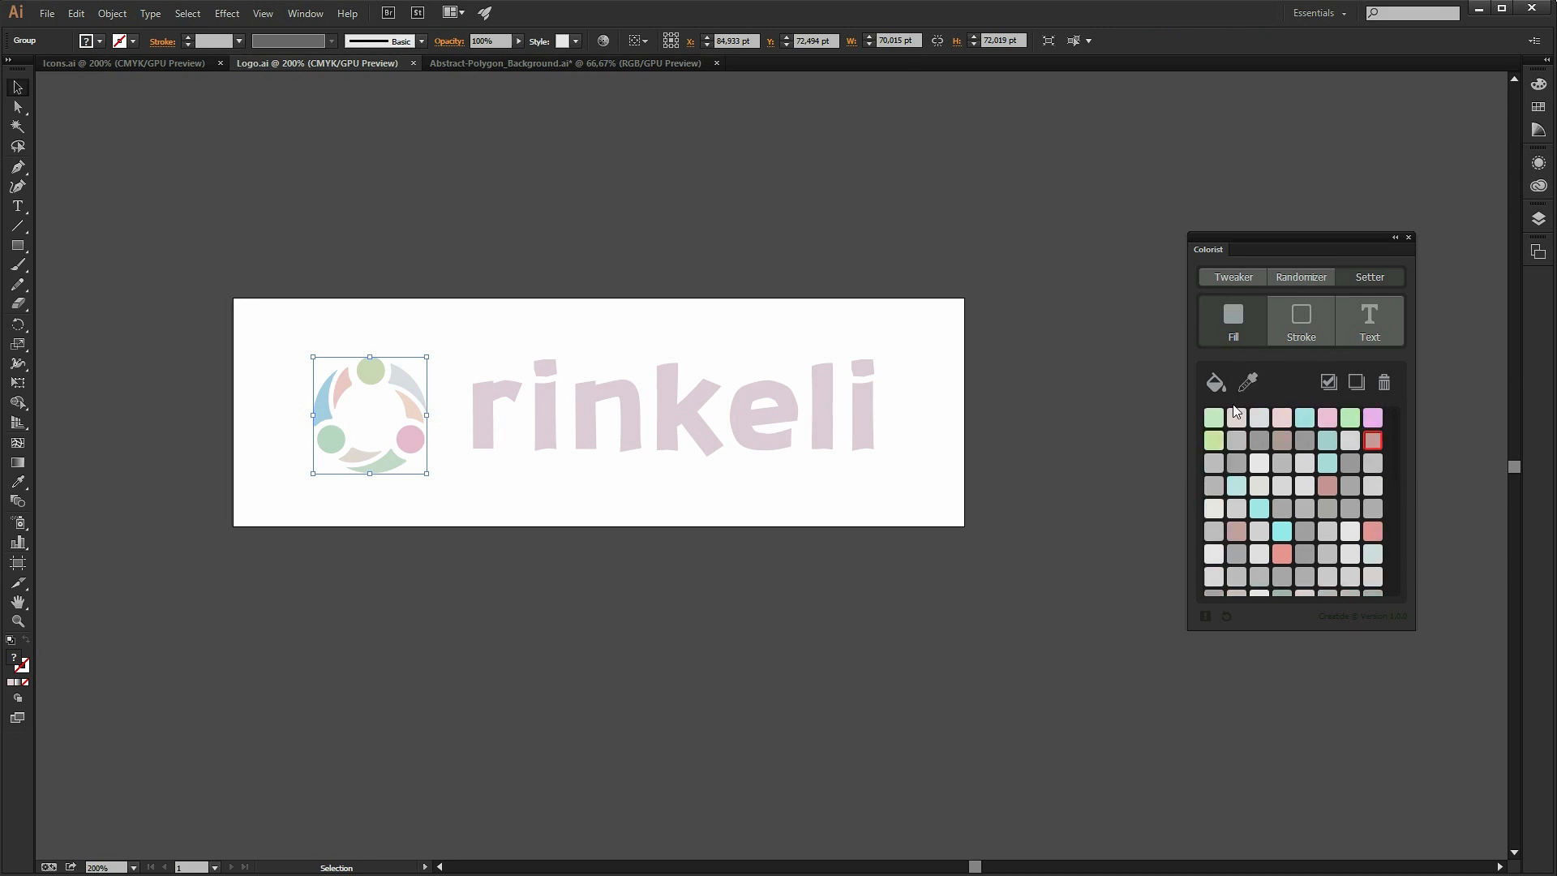
Step: Return to Abstract-Polygon_Background.ai and add the pale pink, aqua, green and pink swatches to the swatch selection
left_click(570, 62)
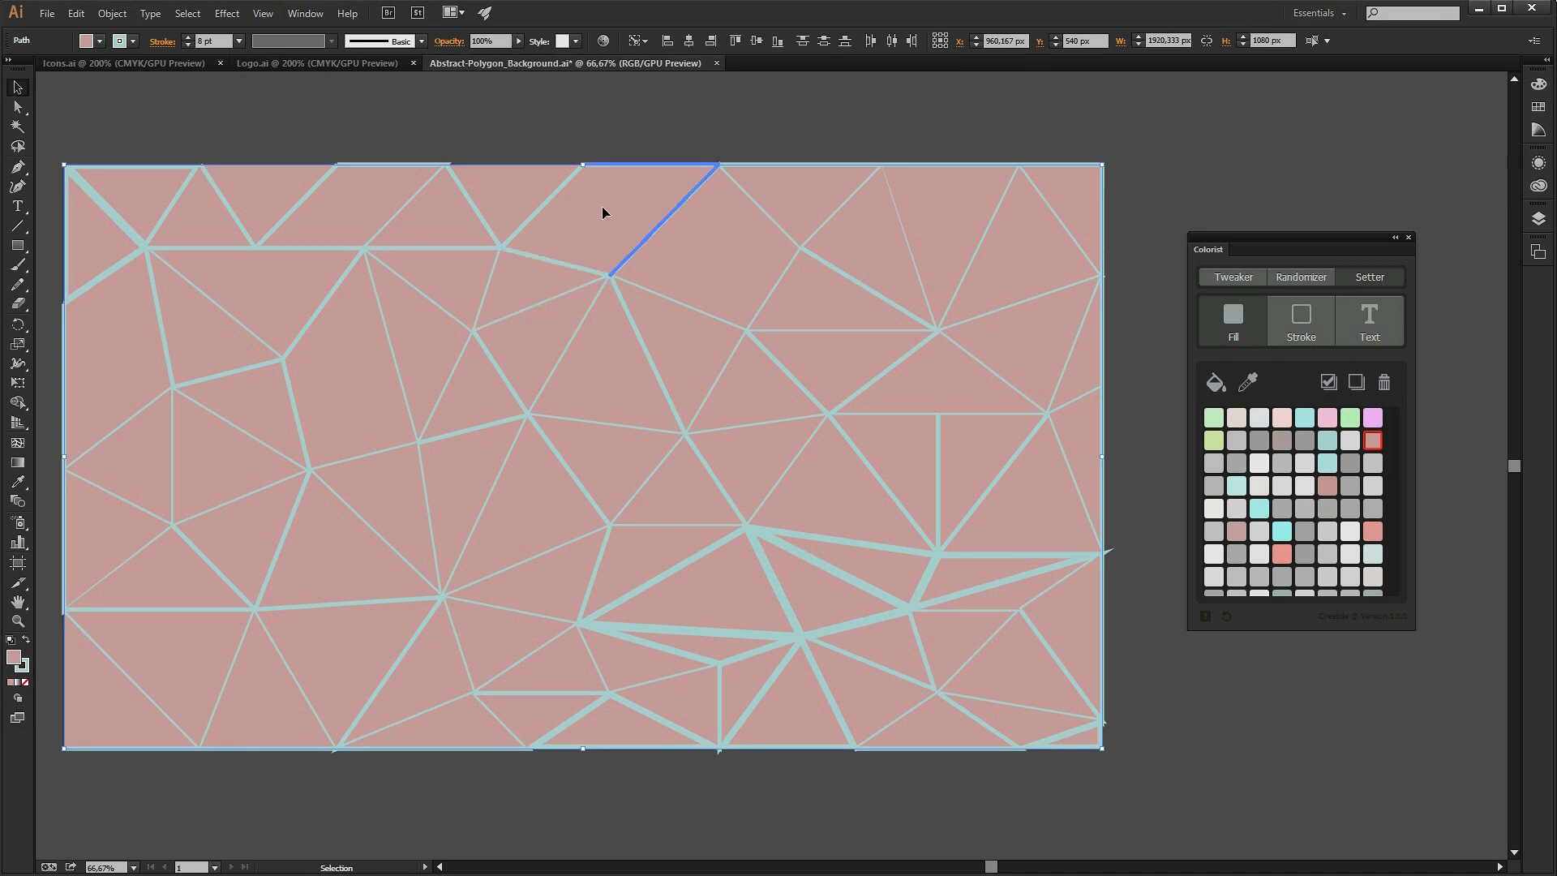
left_click(1281, 416)
left_click(1304, 417)
left_click(1349, 416)
left_click(1327, 417)
Step: Reselect all the polygons and randomize their fills several times with the Randomizer's Custom Colors
left_click(1136, 235)
key("ctrl+a")
left_click(1296, 277)
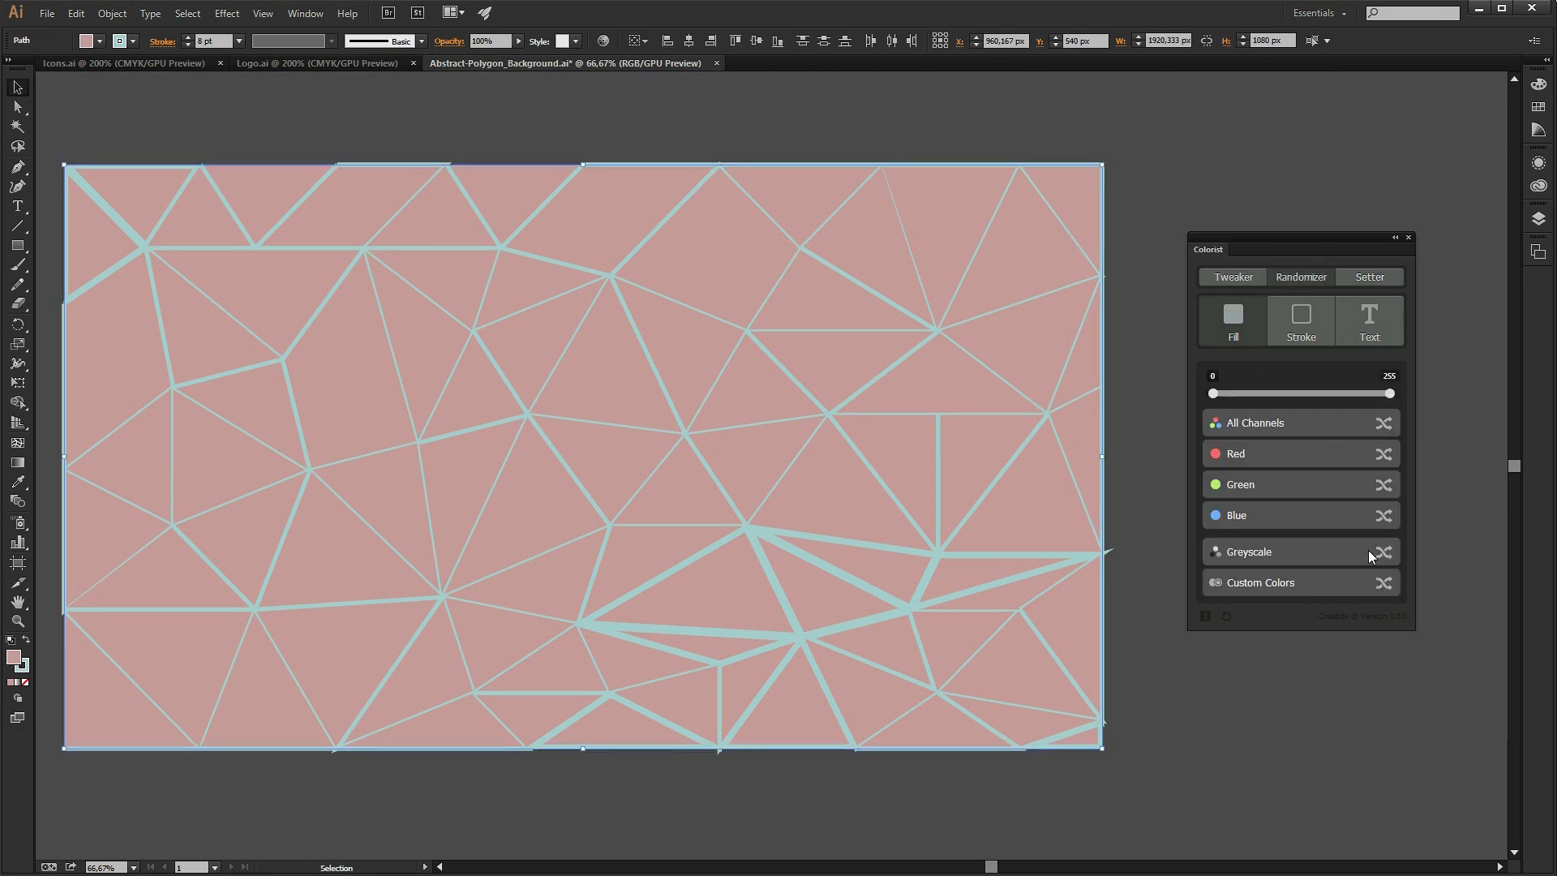
left_click(1382, 583)
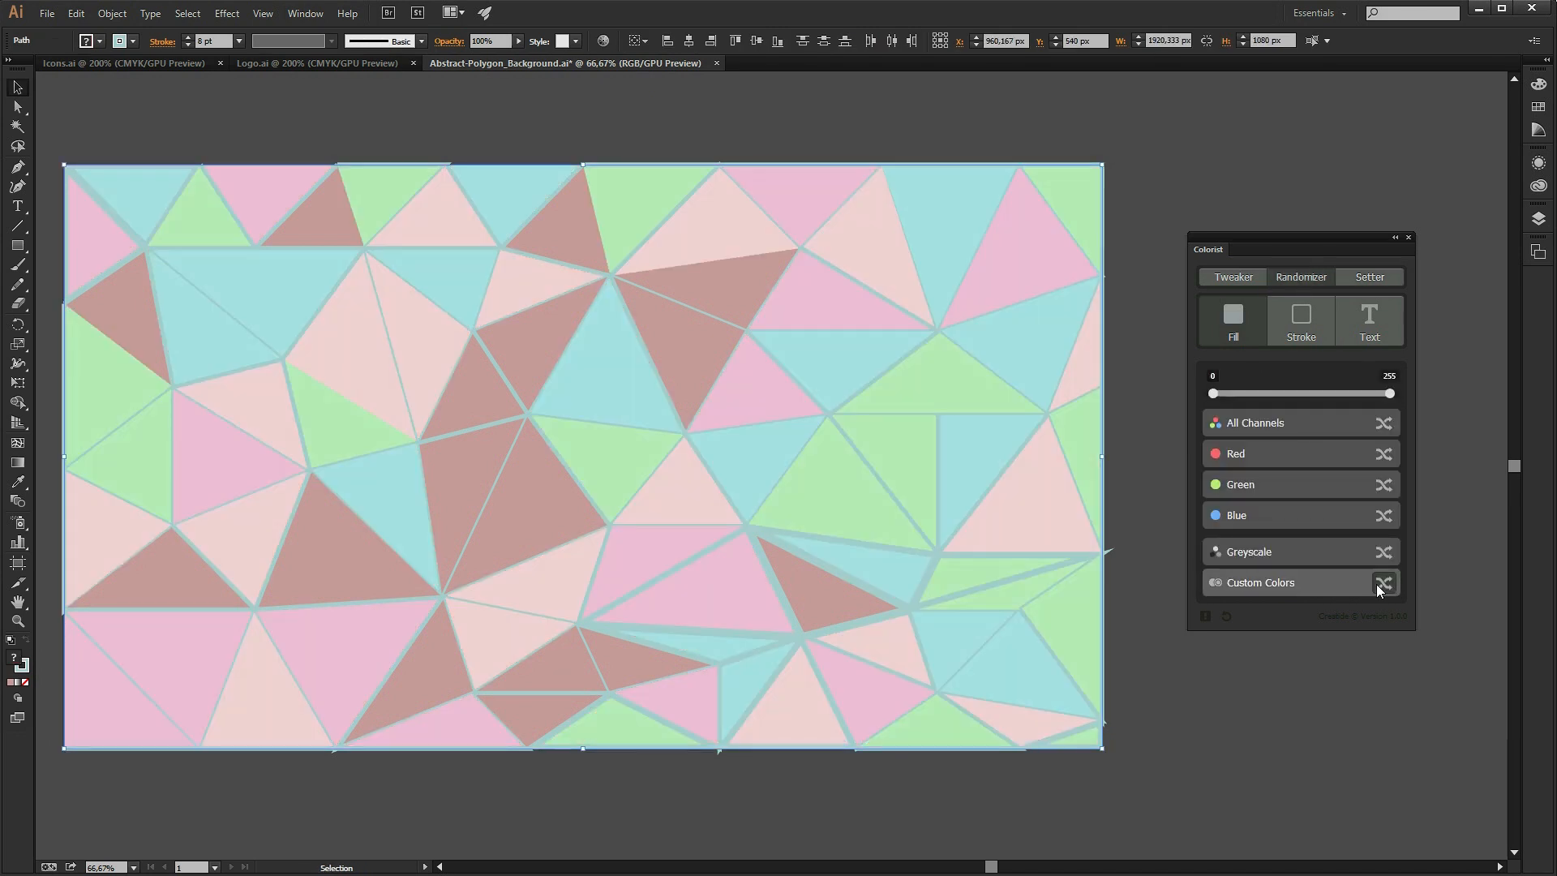
left_click(1383, 583)
left_click(1382, 583)
Step: Narrow the Setter swatch selection to pale pink and aqua, and randomize the polygon fills with these custom colors
left_click(1370, 278)
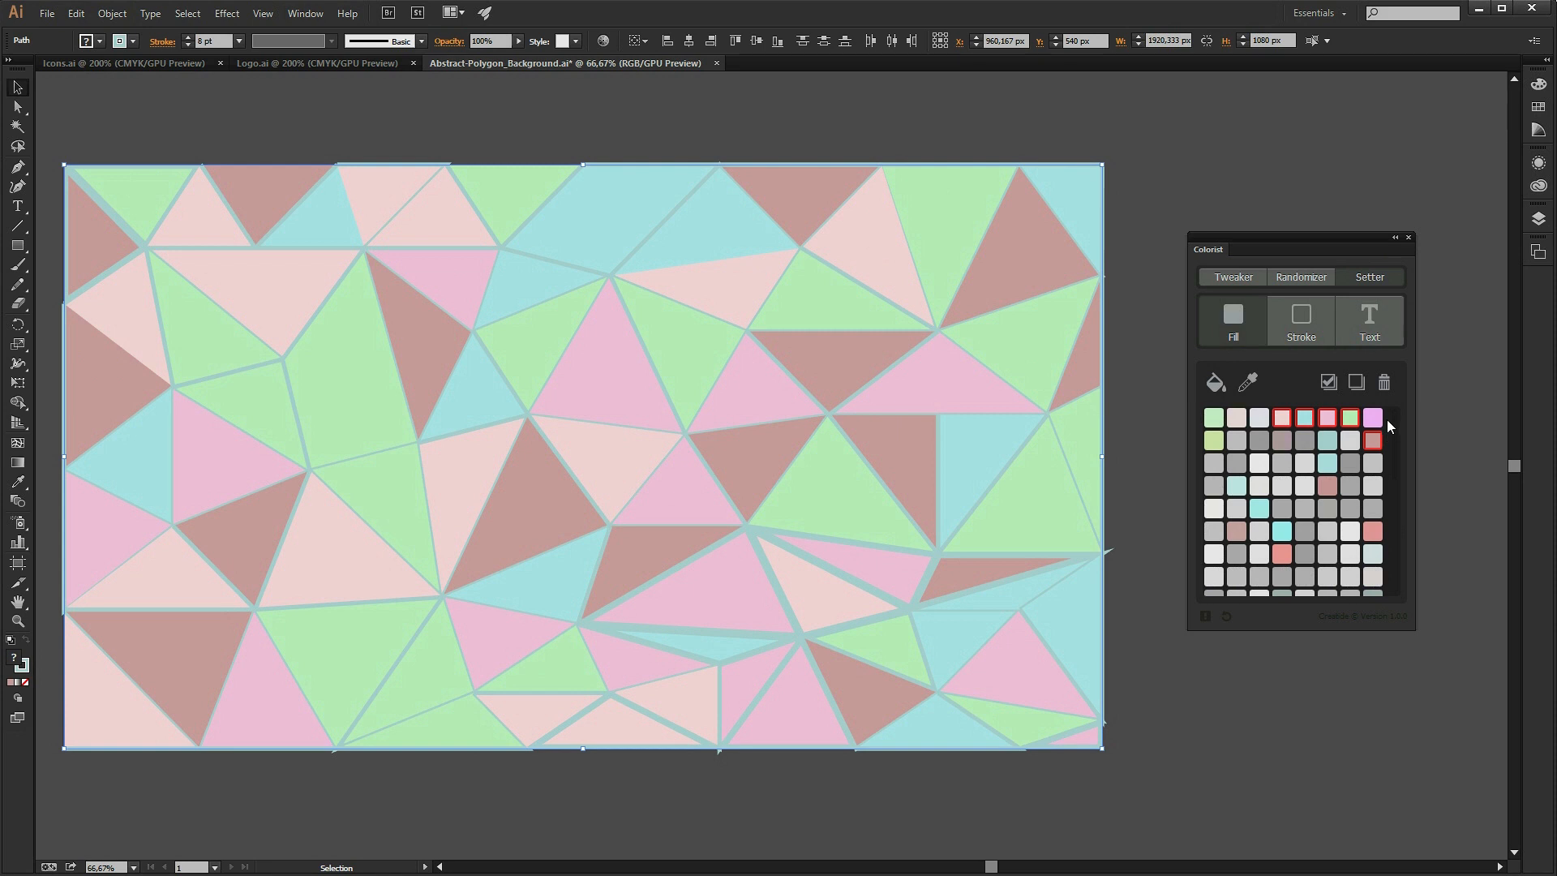
left_click(1301, 277)
left_click(1383, 583)
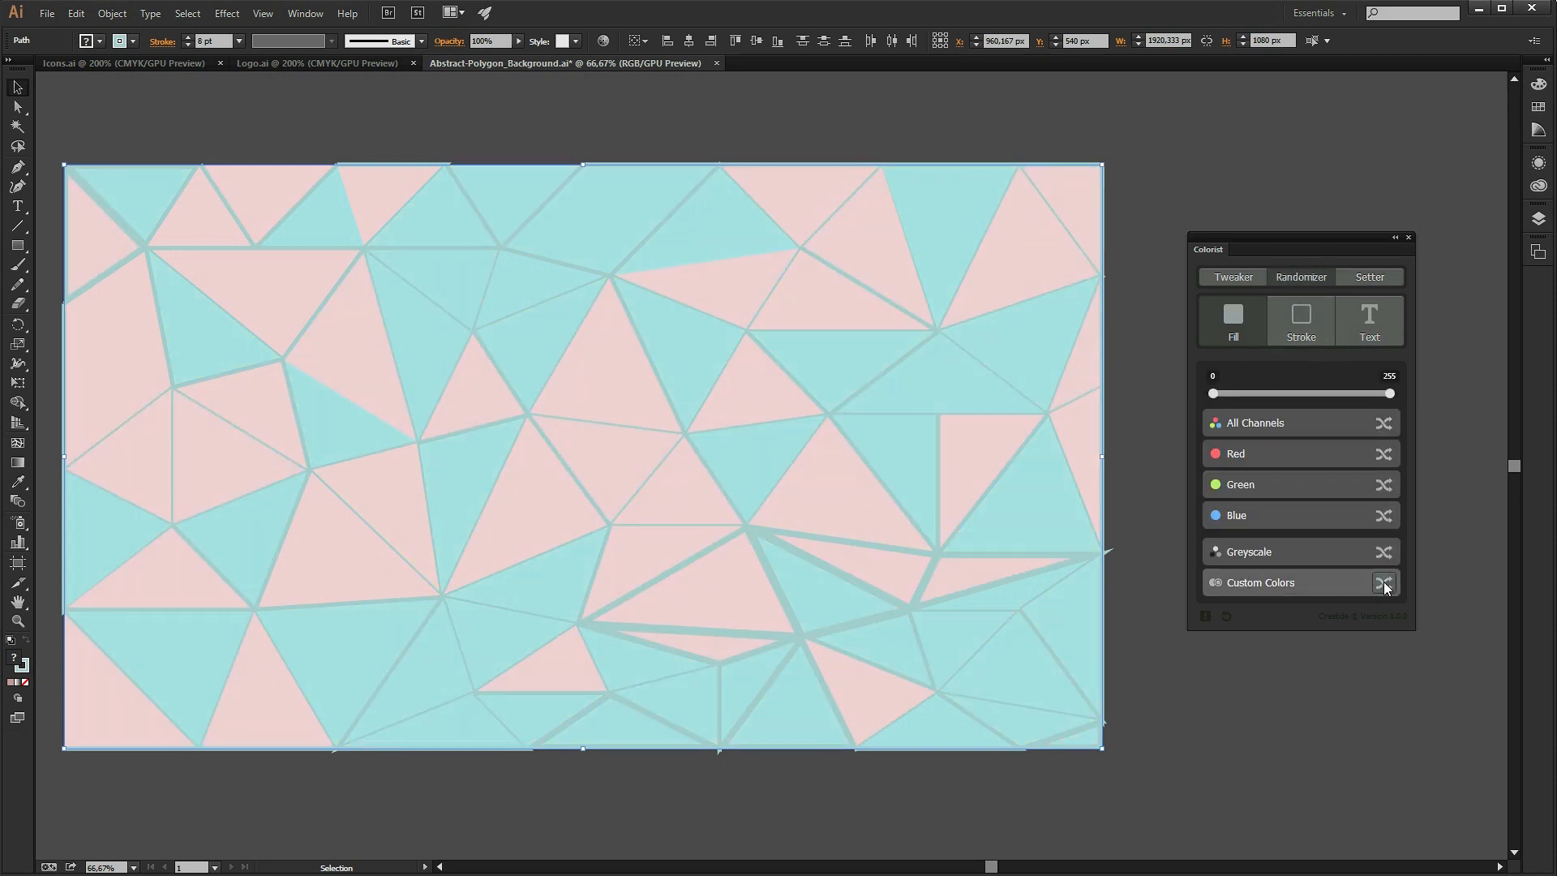